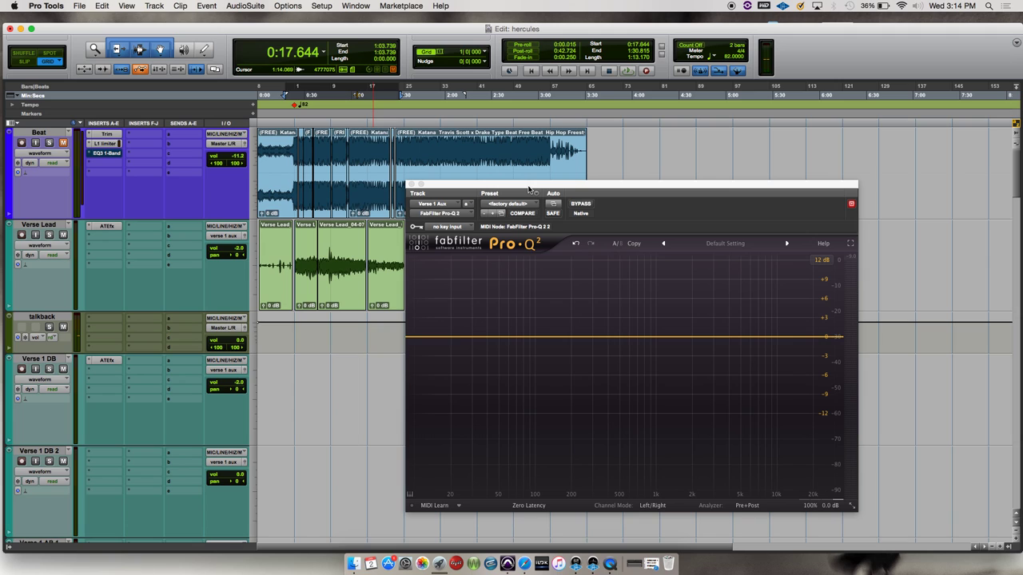
- Reposition the EQ window and play the verse to listen to the vocal through the flat EQ
mouse_move(516, 190)
mouse_down()
mouse_move(537, 225)
mouse_move(497, 211)
mouse_move(514, 189)
mouse_move(501, 201)
mouse_up()
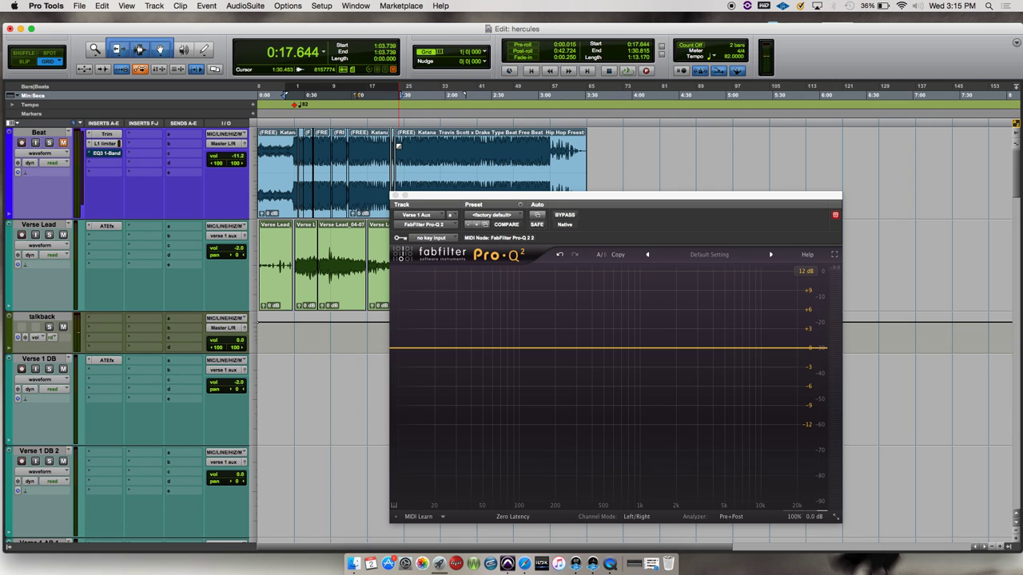
key(space)
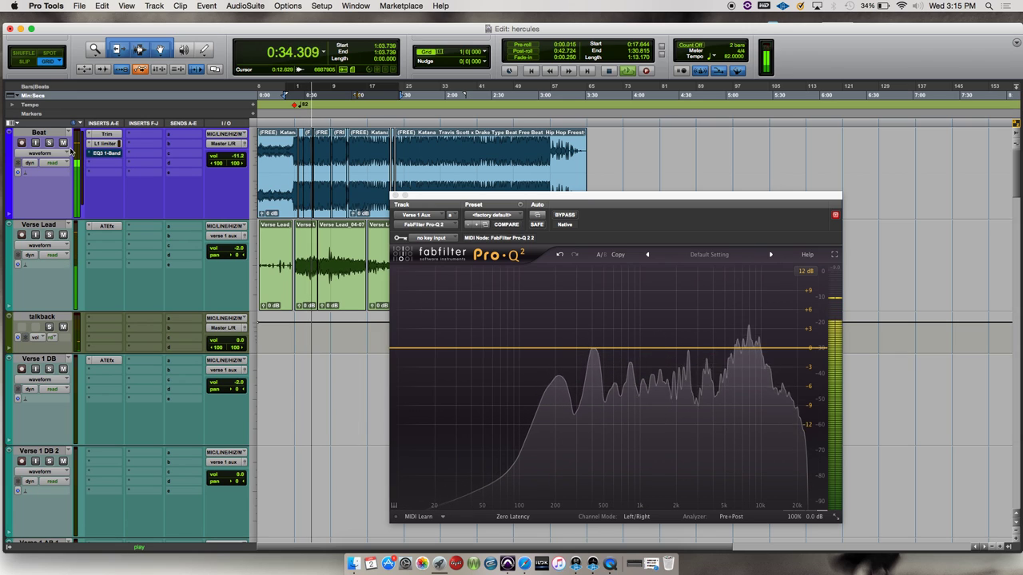
key(space)
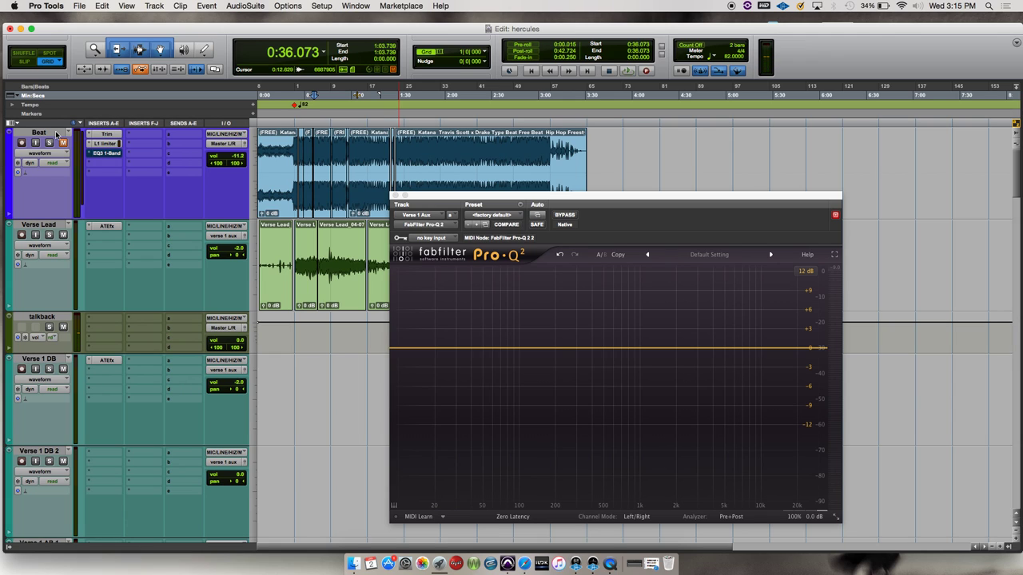
key(space)
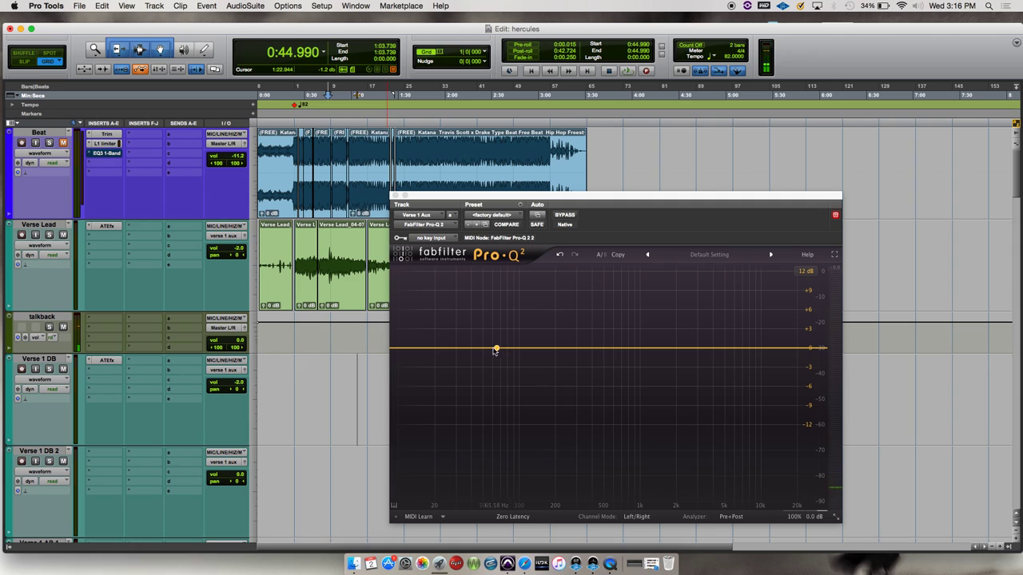
- Add an EQ band in the low end, change its shape to Low Cut, and set its frequency to about 86 Hz
drag(481, 349, 485, 366)
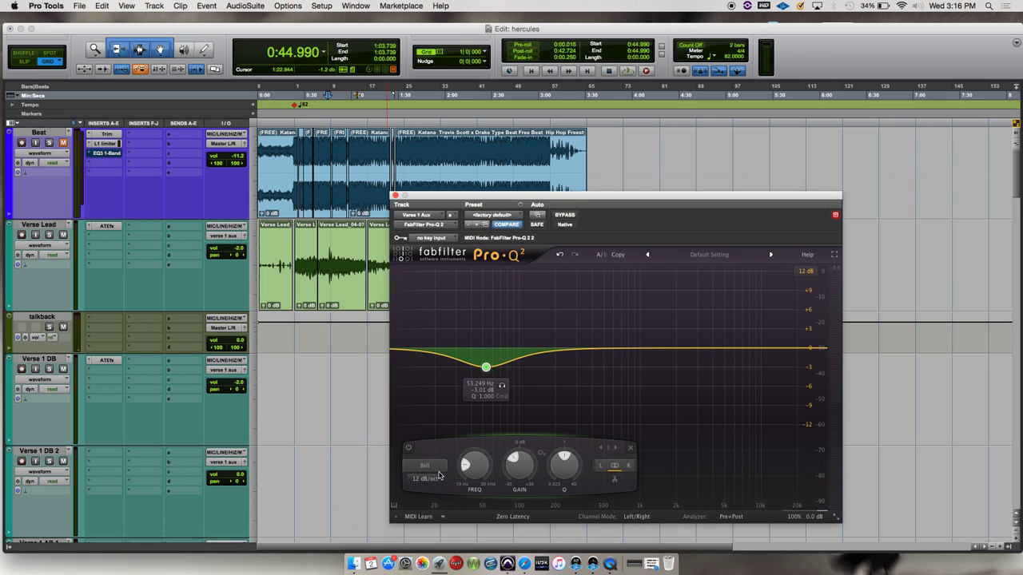
click(427, 468)
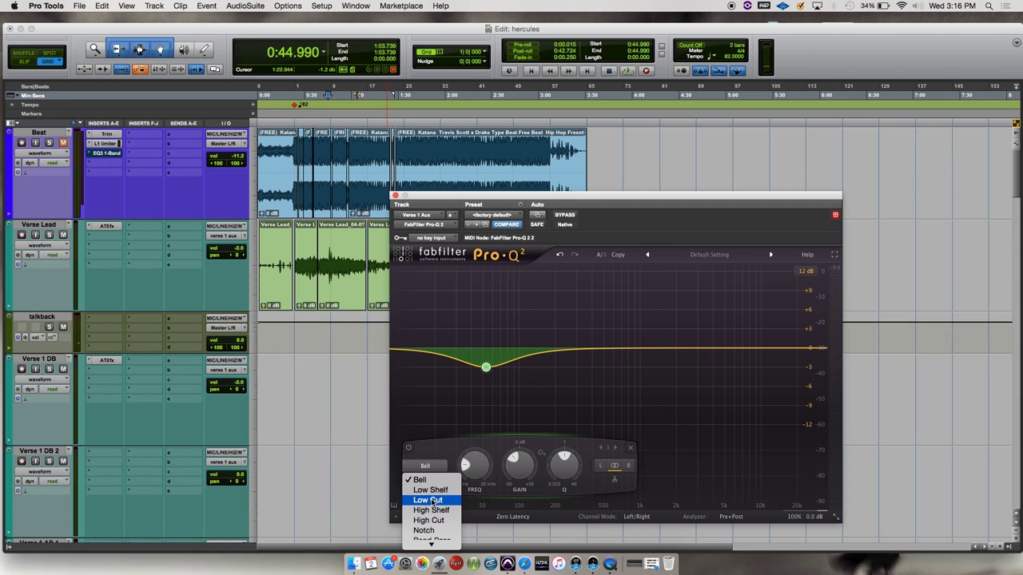
click(430, 501)
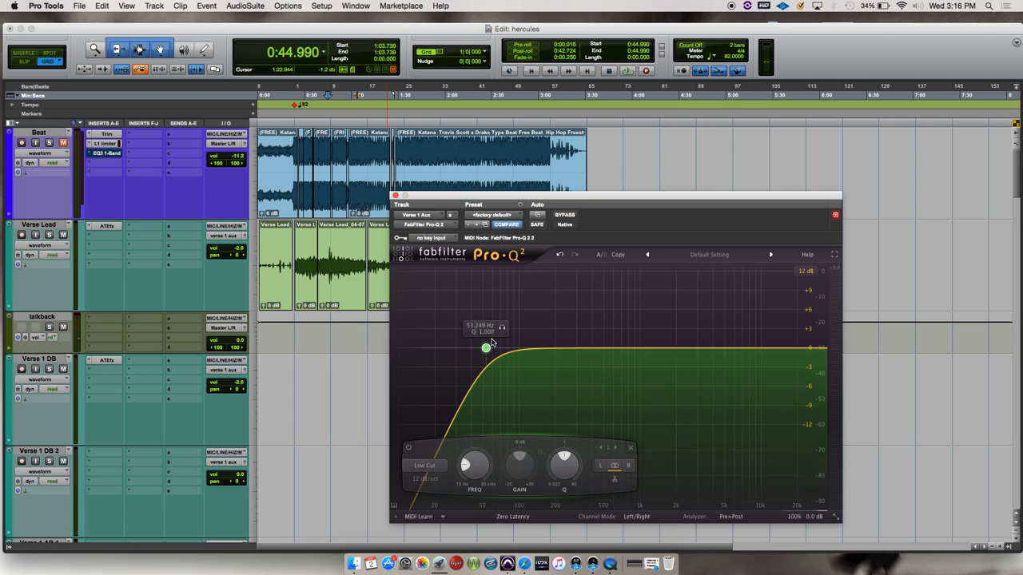
mouse_move(504, 330)
mouse_down()
mouse_move(569, 328)
mouse_move(534, 329)
mouse_up()
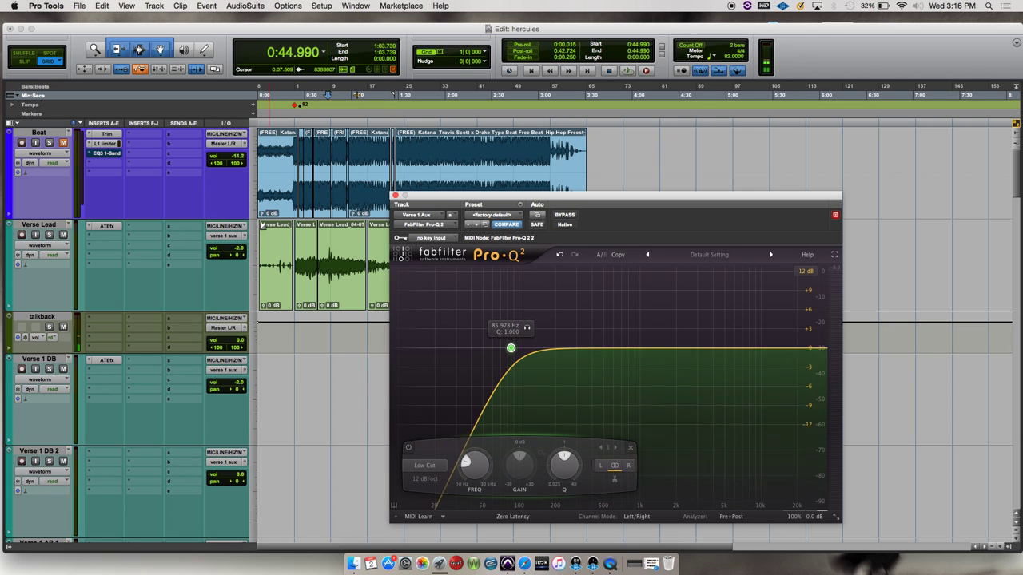
- Play the verse with the Beat track muted and solo the low-cut band to audition it
click(63, 148)
key(space)
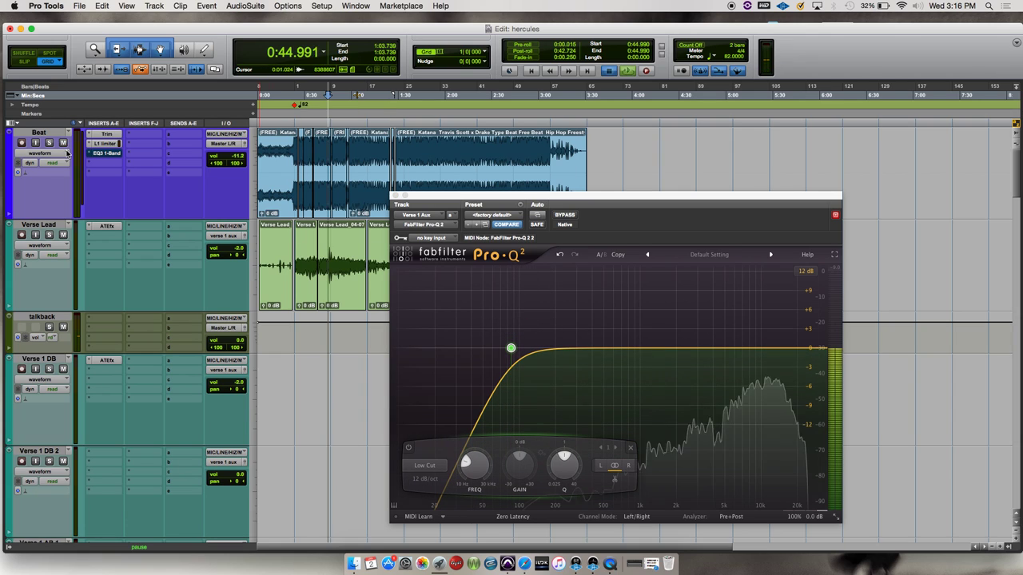
click(63, 144)
click(526, 327)
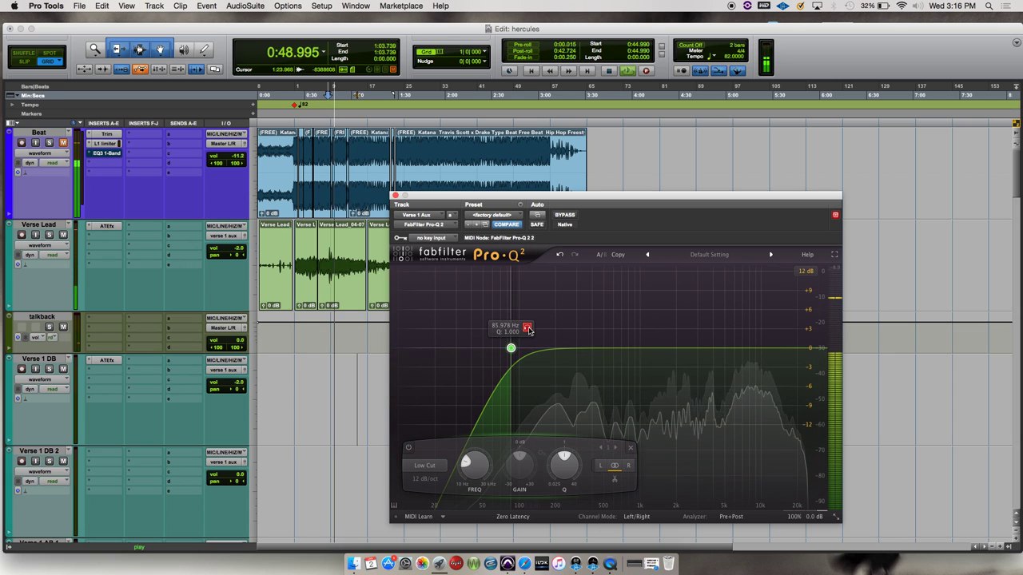
- Fine-tune the low cut's frequency to about 85 Hz and unmute the Beat track
mouse_move(526, 328)
mouse_down()
mouse_move(733, 320)
mouse_move(521, 326)
mouse_move(534, 327)
mouse_up()
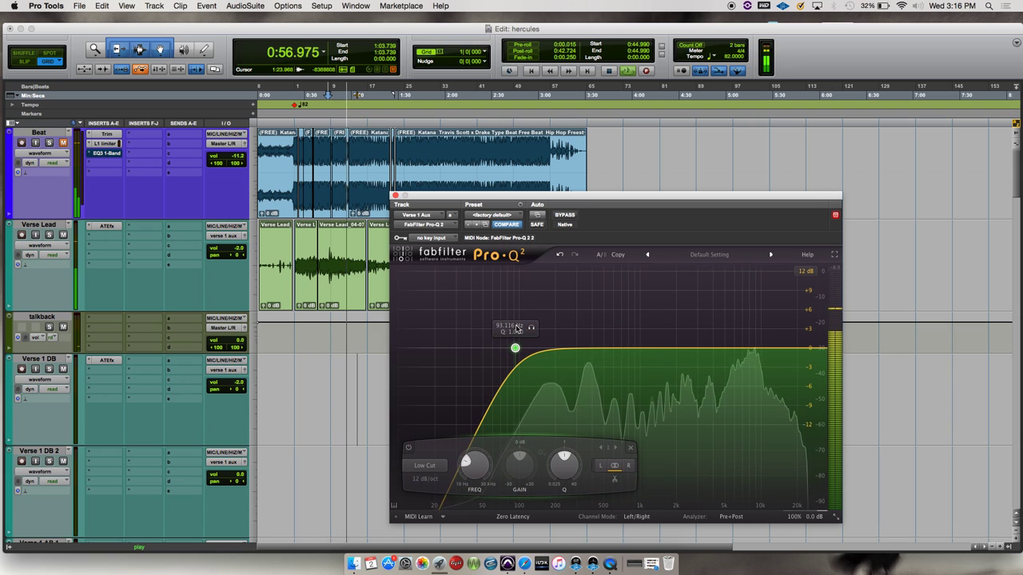
click(66, 144)
drag(470, 463, 470, 466)
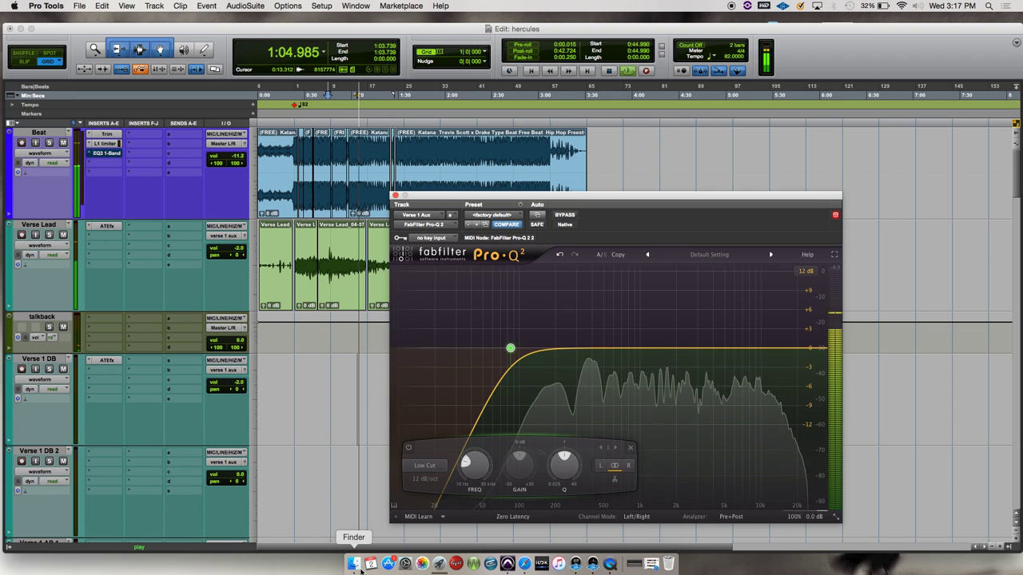
- Compare the vocal against the beat with the EQ repeatedly bypassed and re-enabled
click(566, 215)
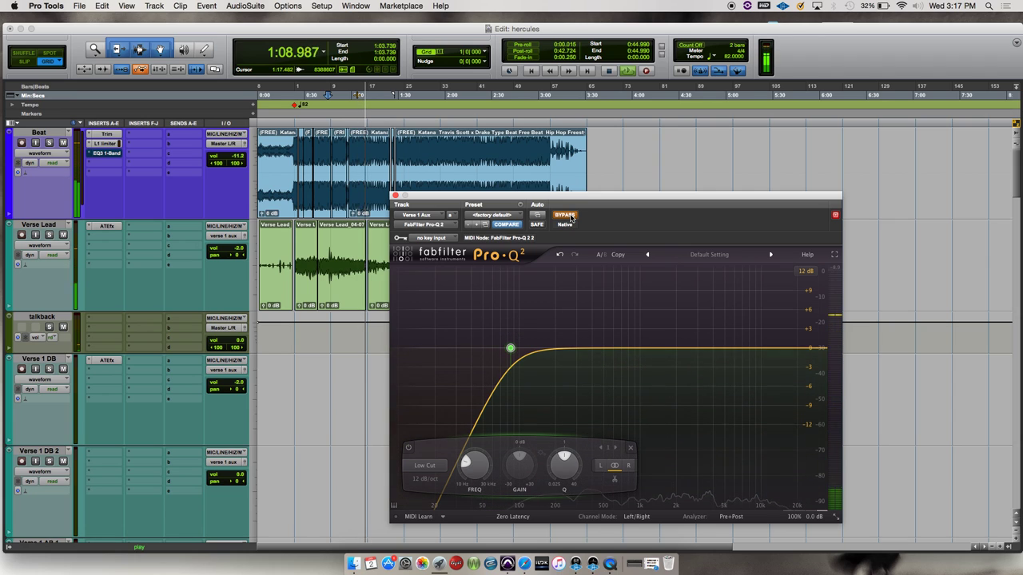
click(566, 216)
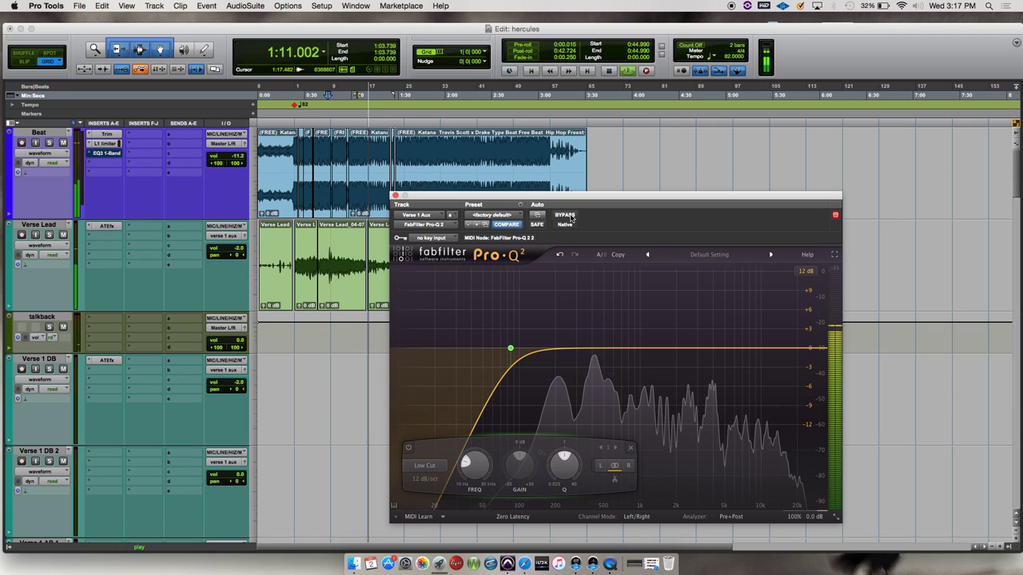
click(571, 216)
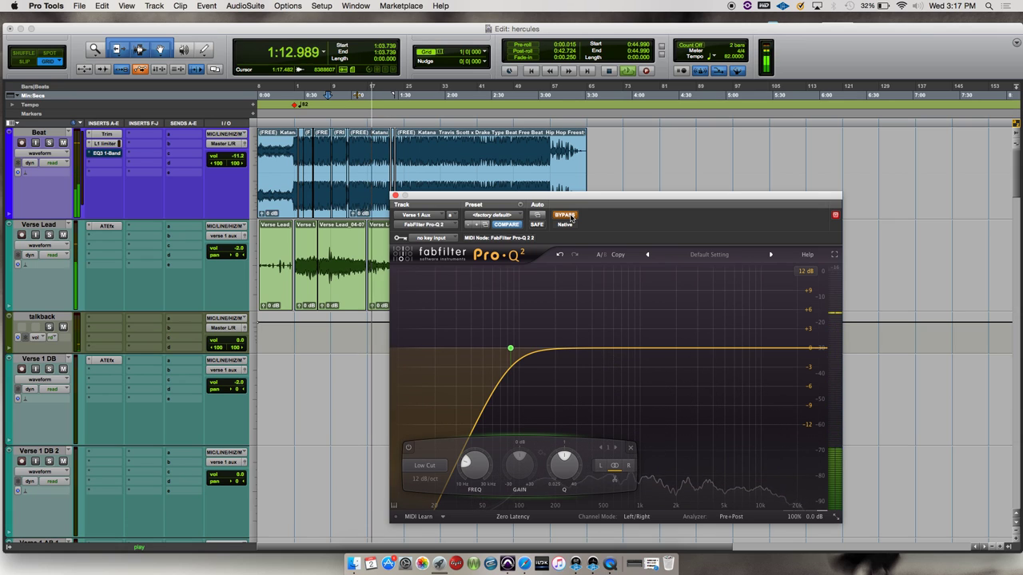
click(571, 216)
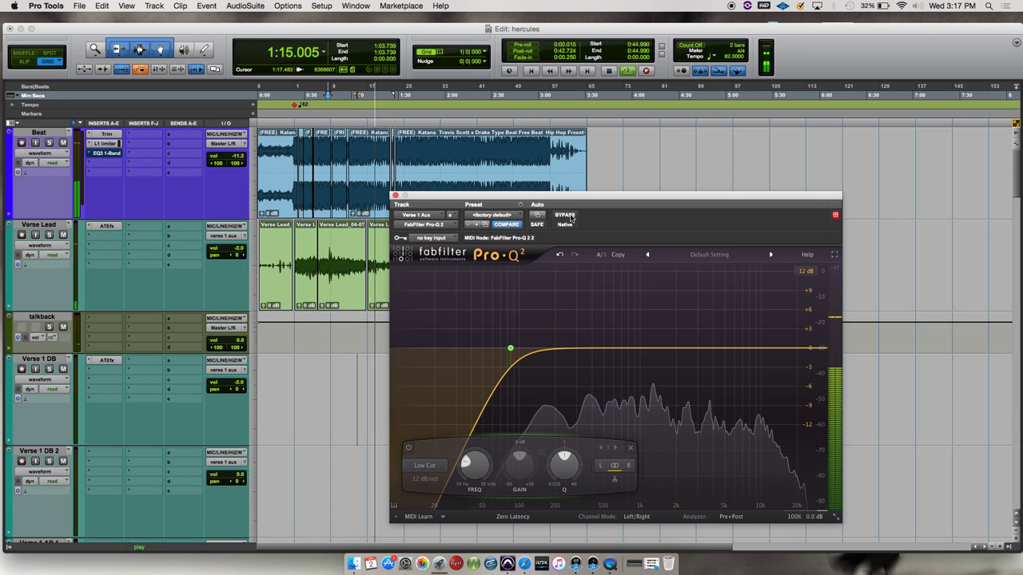
click(570, 216)
click(570, 217)
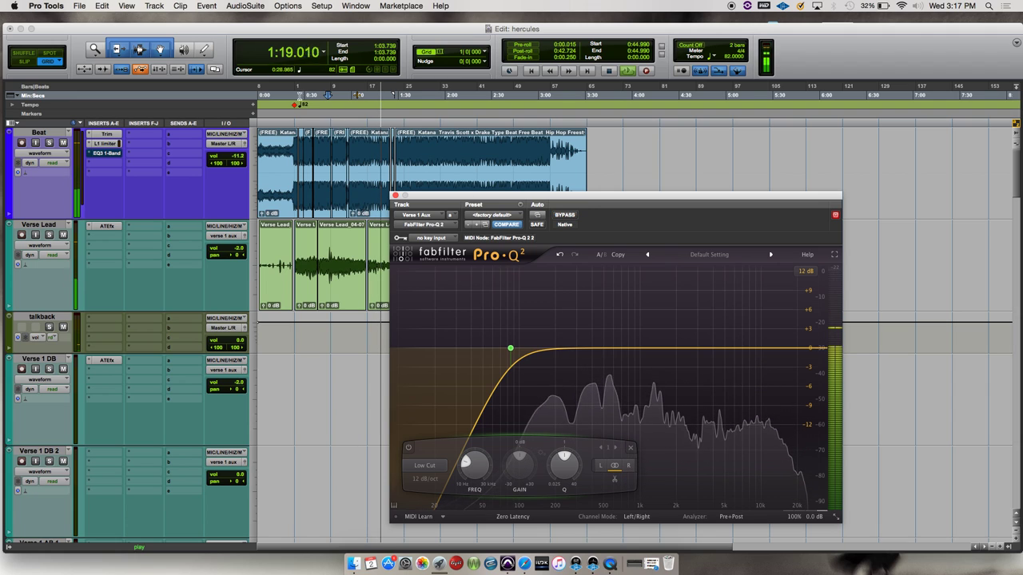
- Restart playback from about 0:20 and compare the bypassed and active EQ on that passage
click(290, 96)
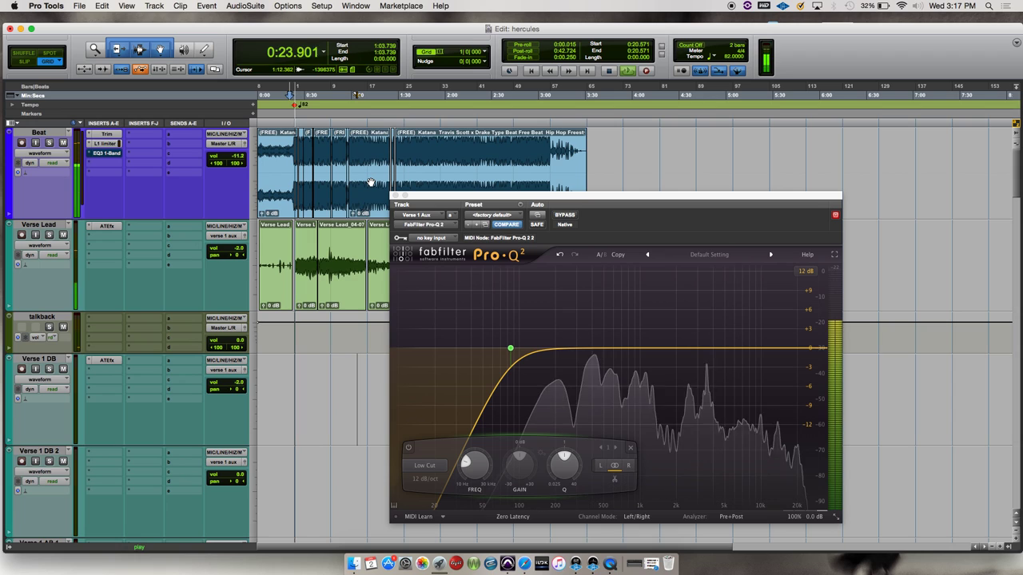
click(569, 215)
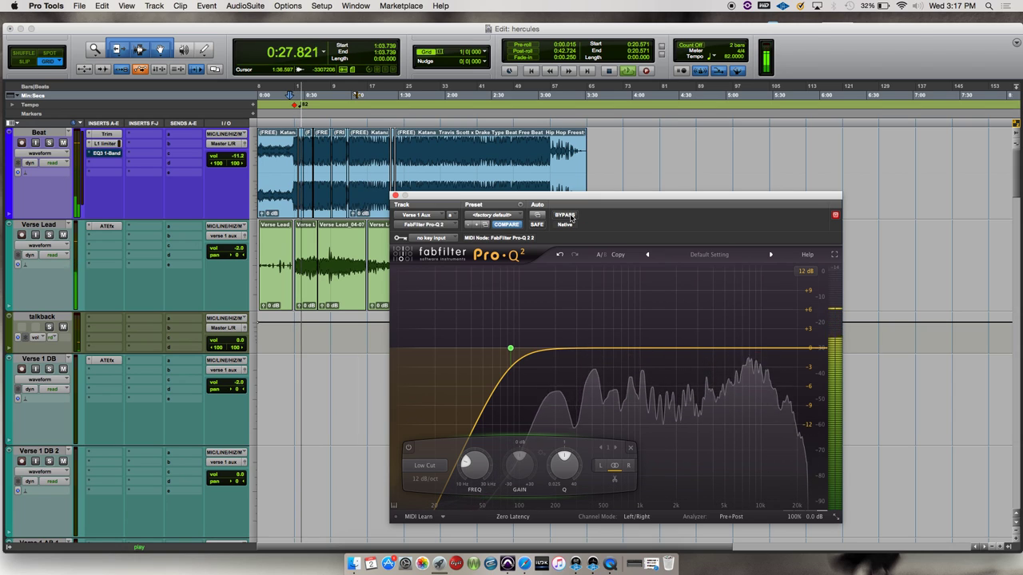
click(570, 215)
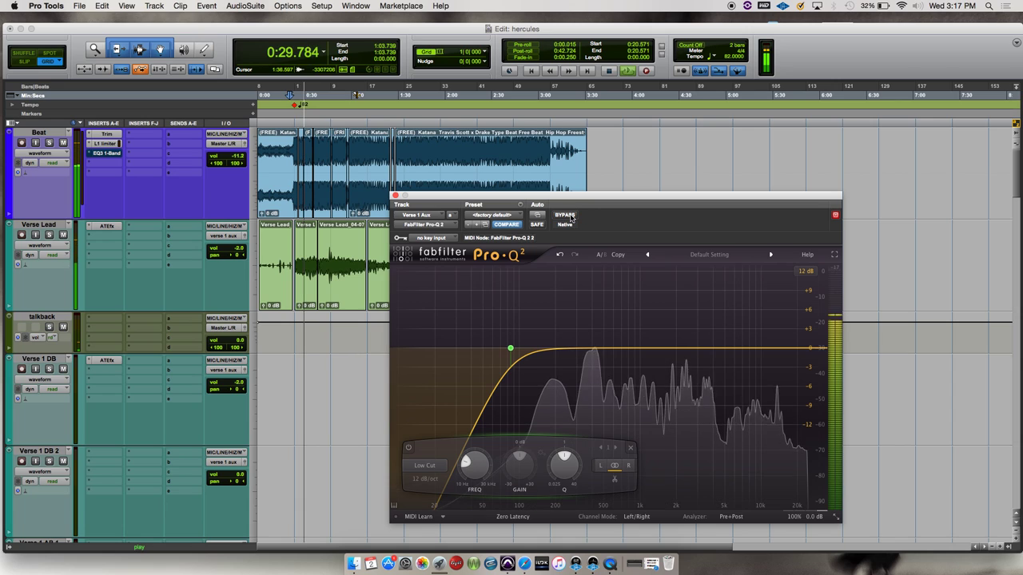
- Mute the Beat track and compare the vocal alone with the EQ bypassed and re-enabled
click(429, 179)
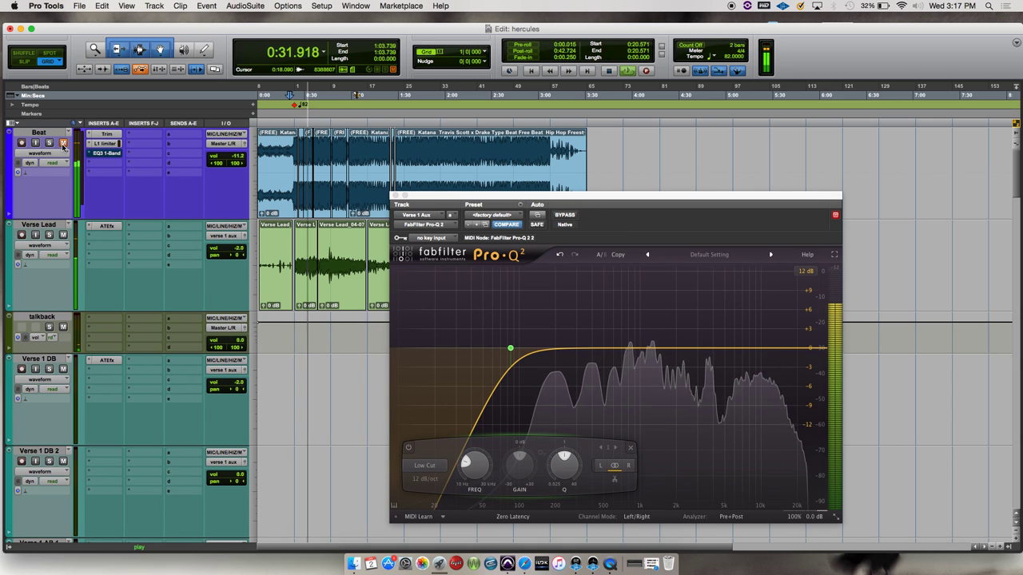
click(568, 216)
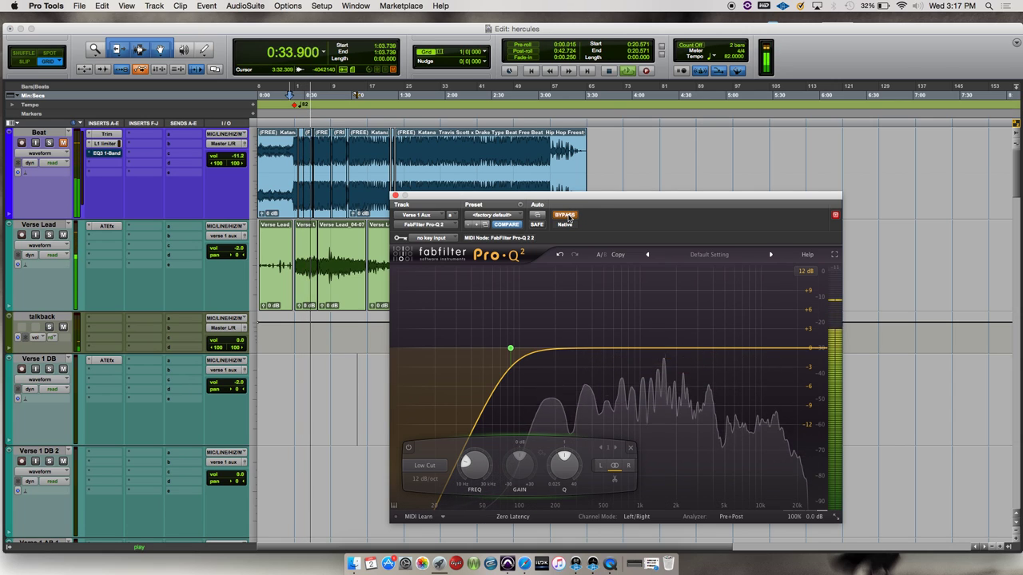
click(567, 216)
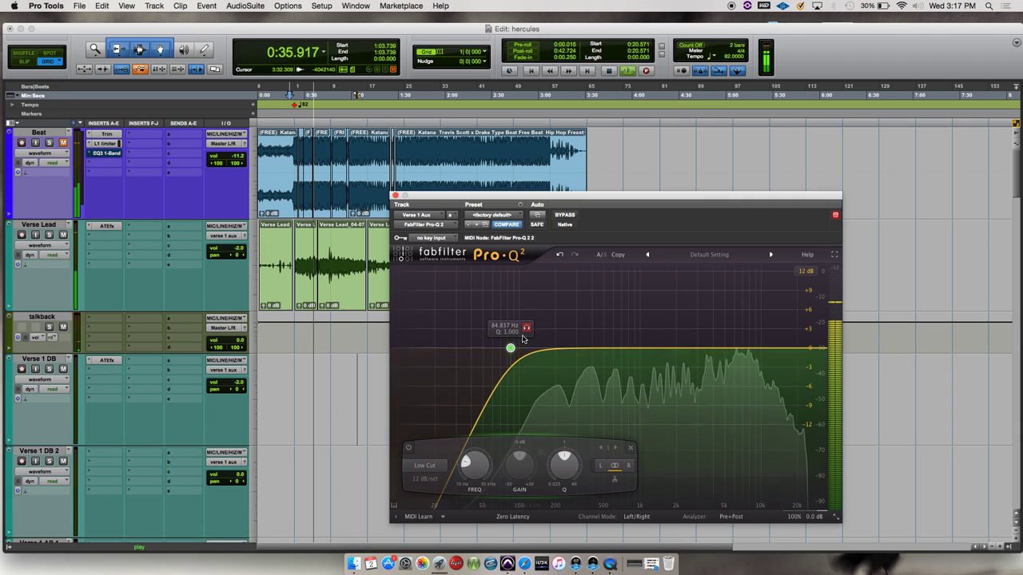
- Raise the low cut to about 95 Hz, then check the vocal with the Beat track unmuted and stop playback
drag(527, 330, 534, 327)
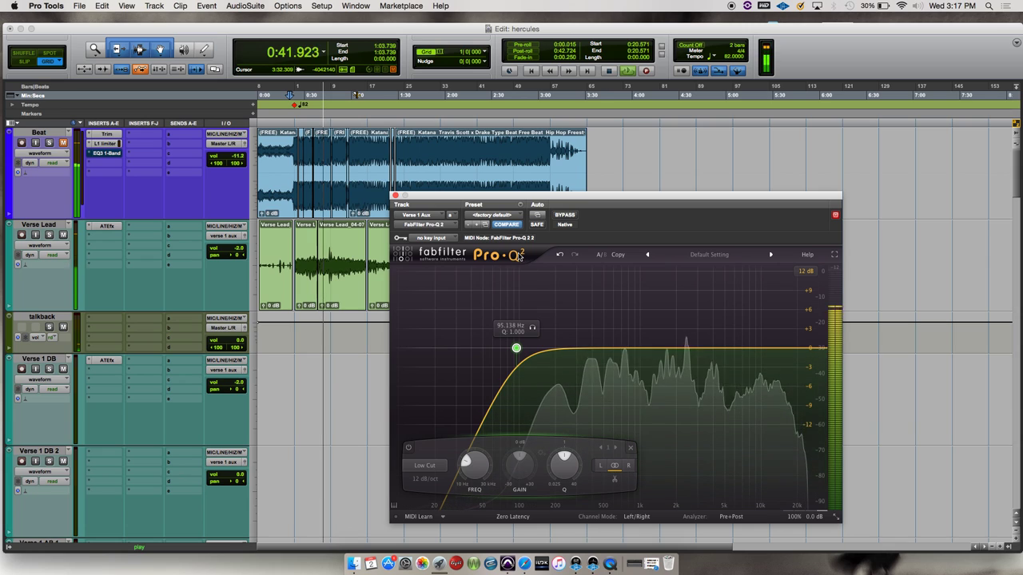
click(63, 142)
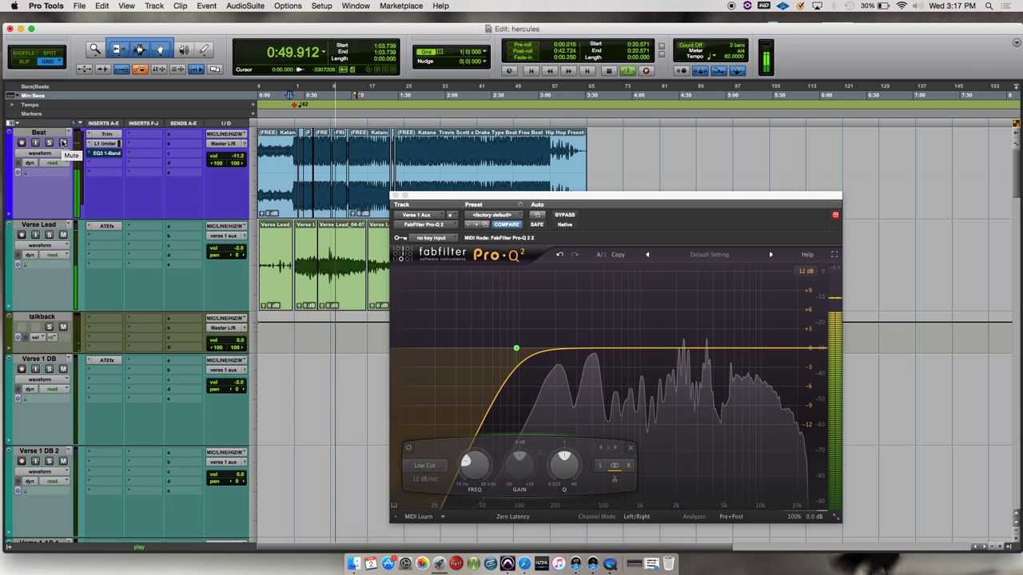
key(space)
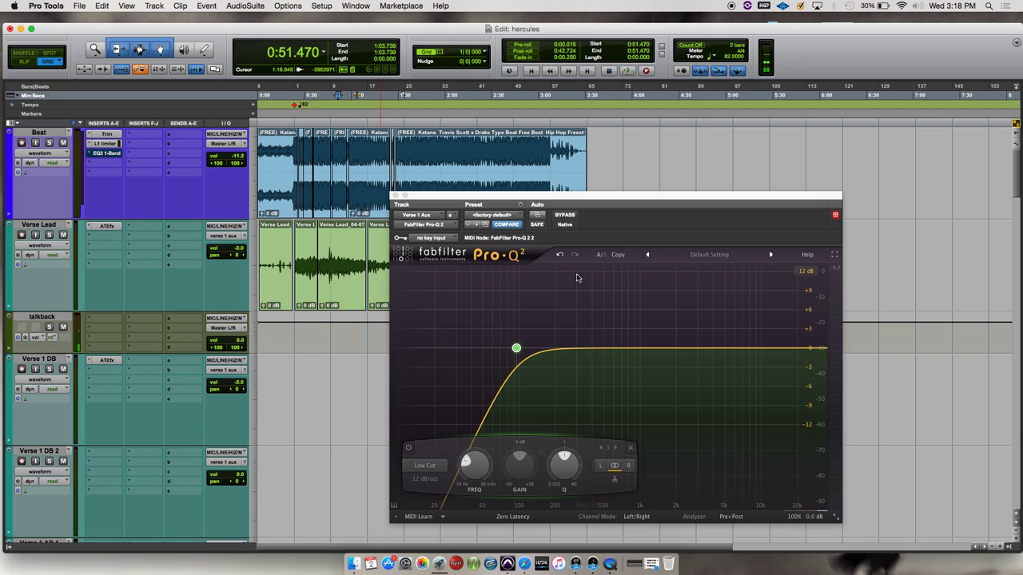
- Play from about 0:29 and add a narrow bell band near 408 Hz, boosted about 11 dB
click(306, 96)
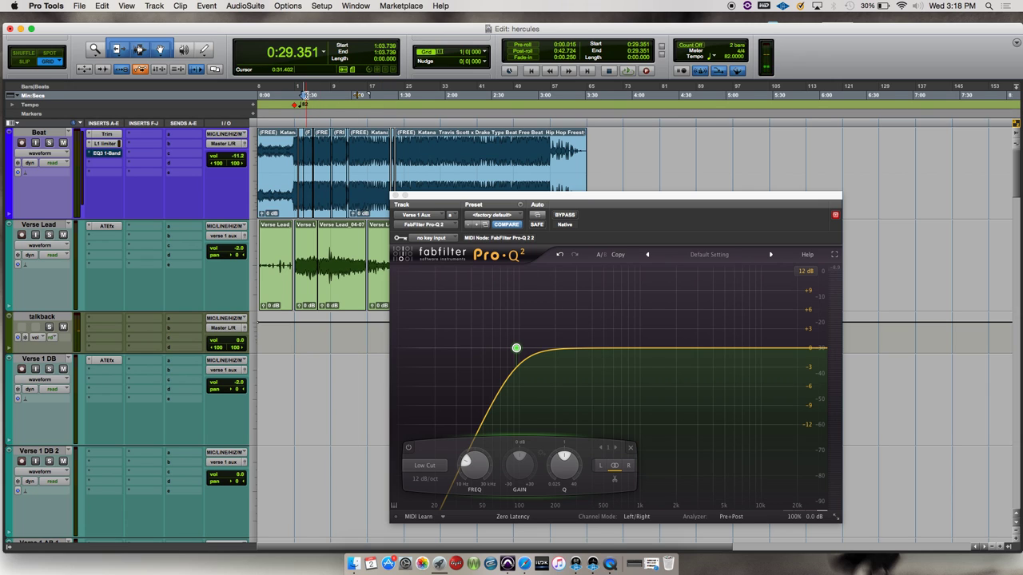
key(space)
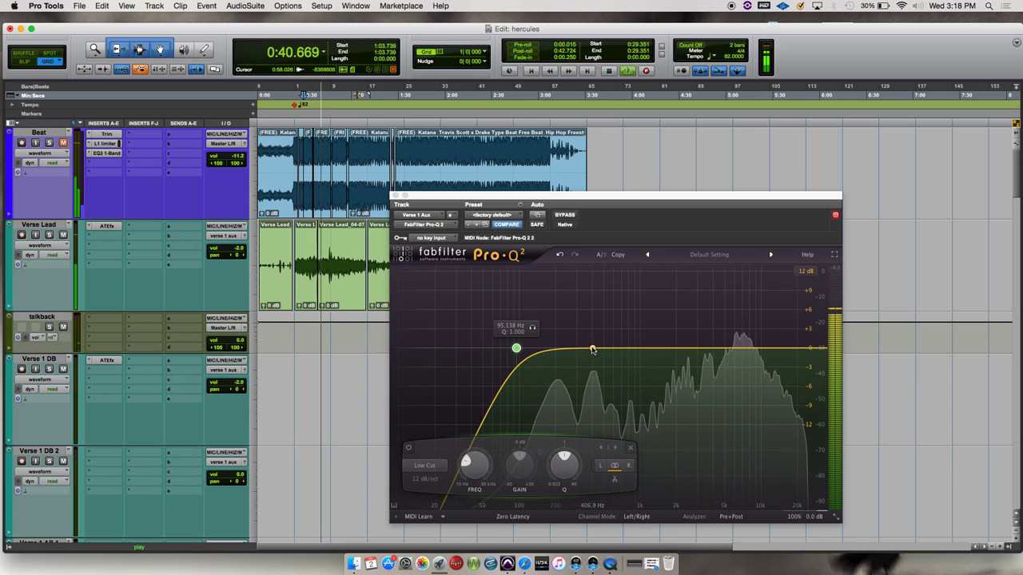
drag(592, 350, 592, 277)
drag(640, 471, 623, 438)
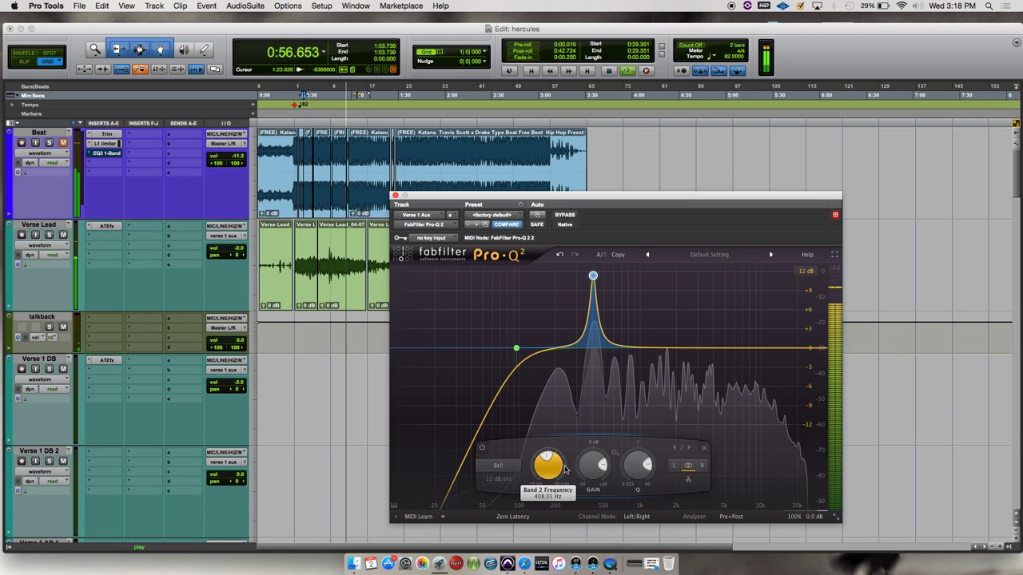
- Sweep the boosted band 2 between about 176 and 205 Hz while replaying the vocal from about 0:23
drag(552, 465, 491, 483)
click(295, 96)
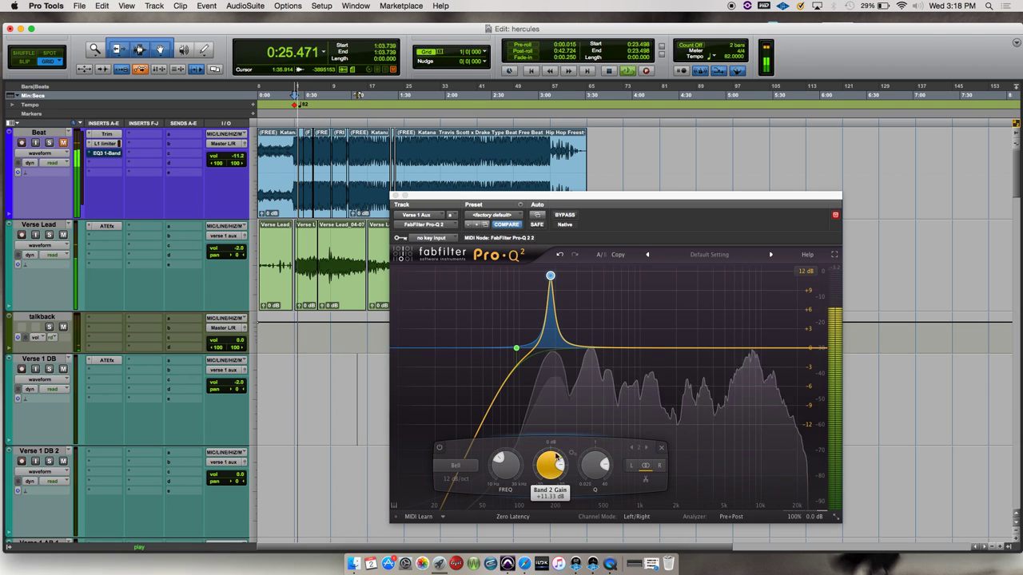
drag(515, 454, 505, 457)
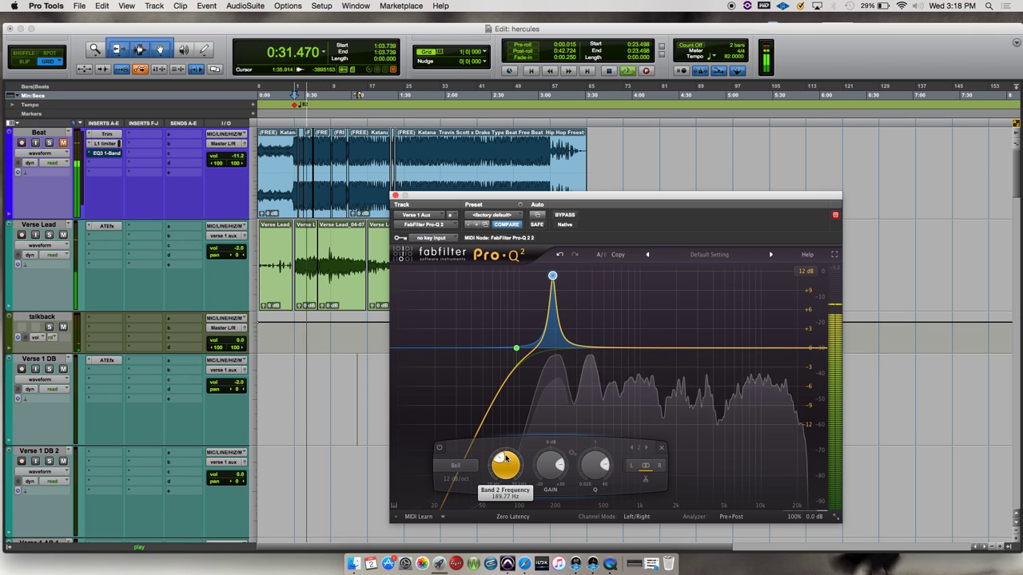
drag(505, 457, 506, 458)
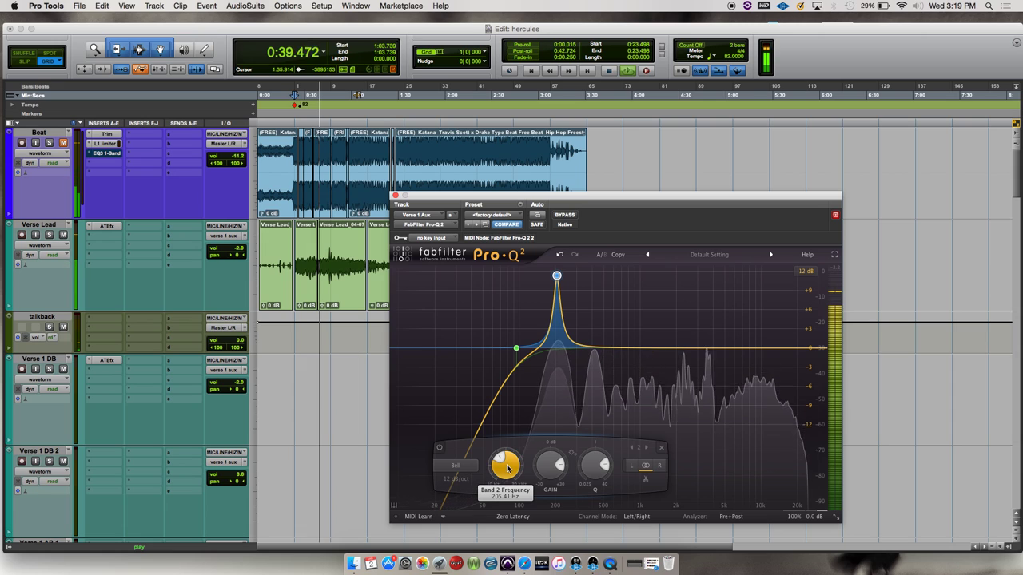
scroll(507, 469, down, 2)
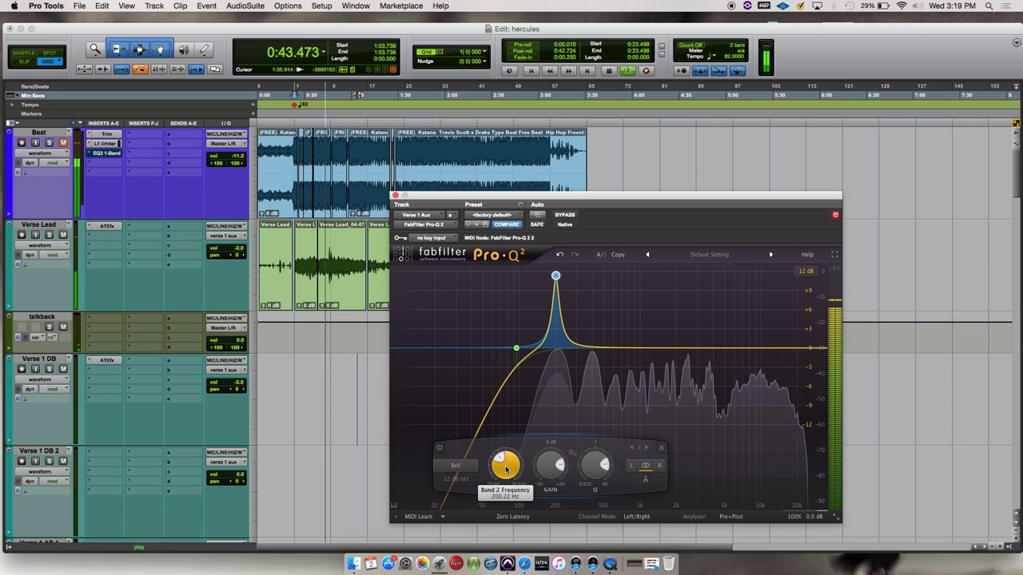
scroll(505, 470, down, 2)
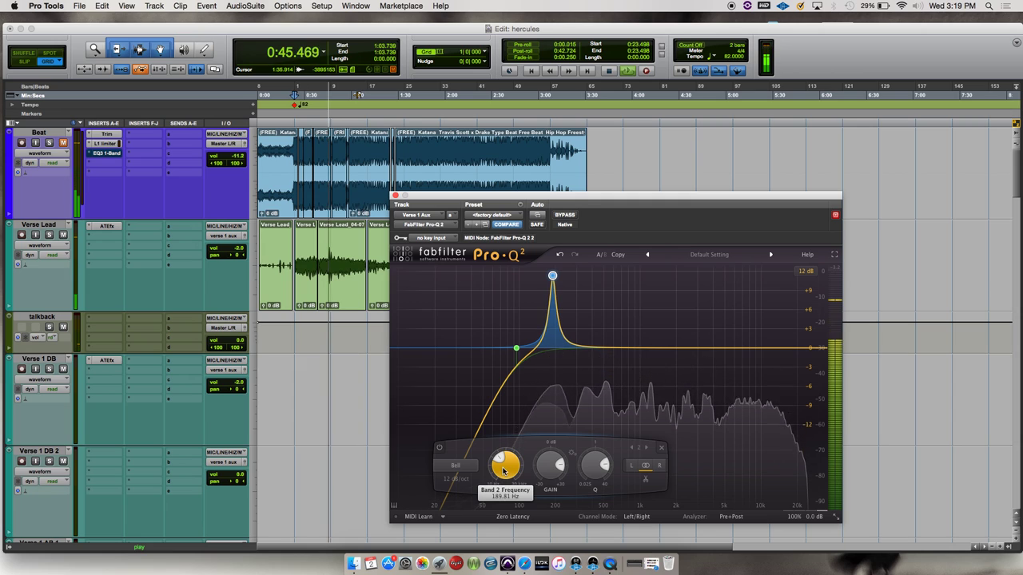
scroll(503, 470, down, 1)
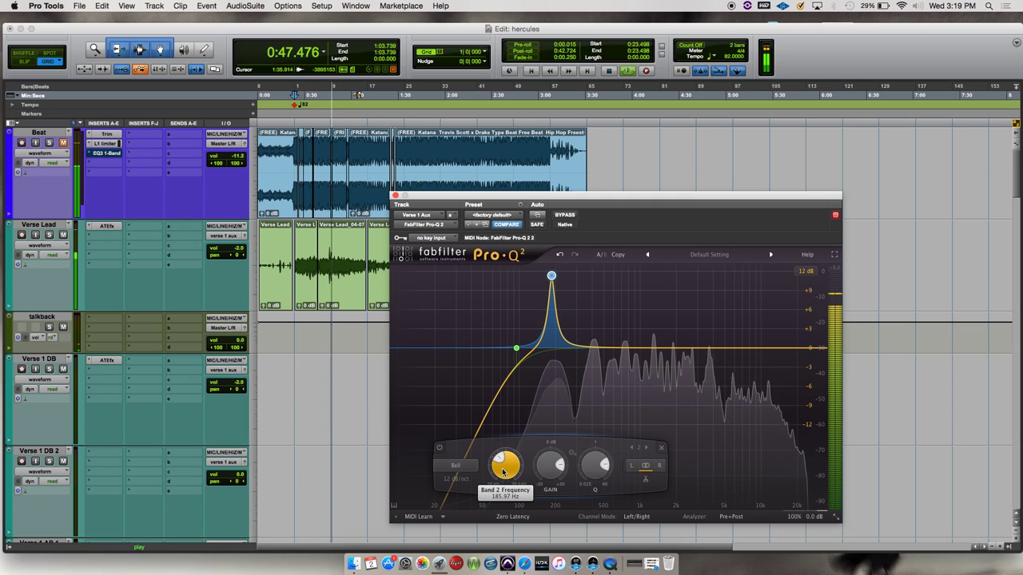
scroll(501, 473, down, 1)
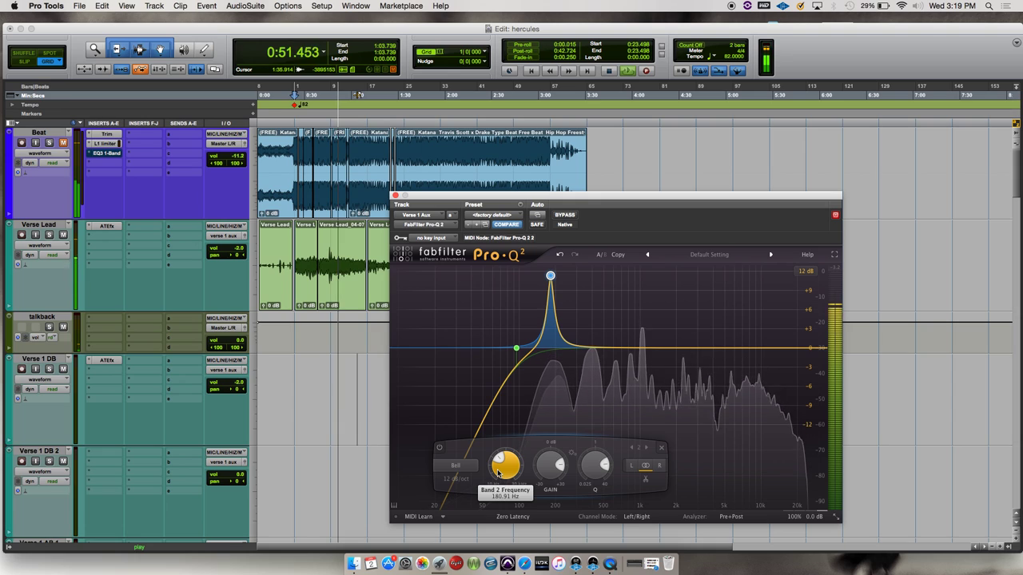
scroll(496, 473, down, 1)
scroll(496, 473, down, 1)
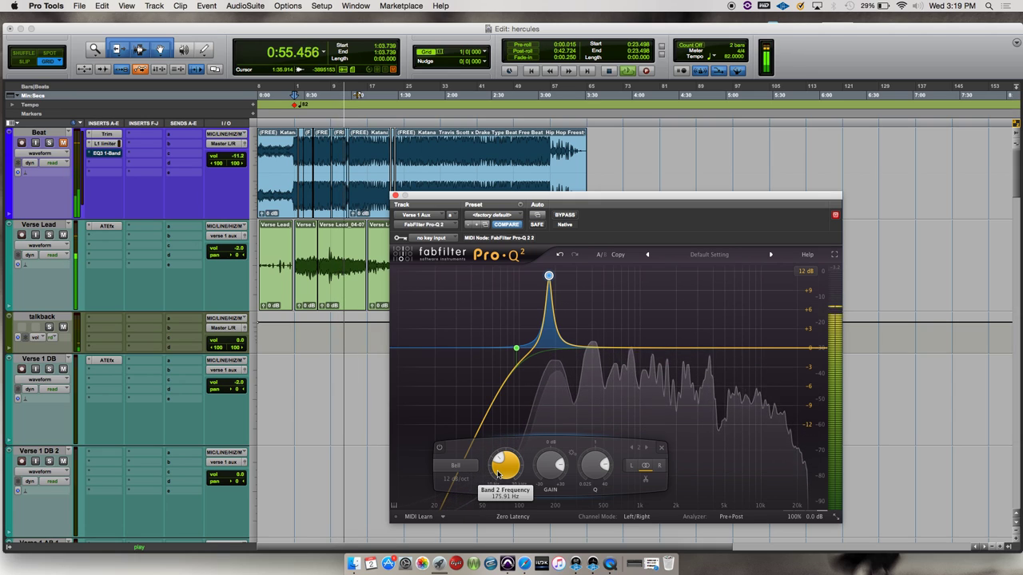
scroll(499, 473, up, 5)
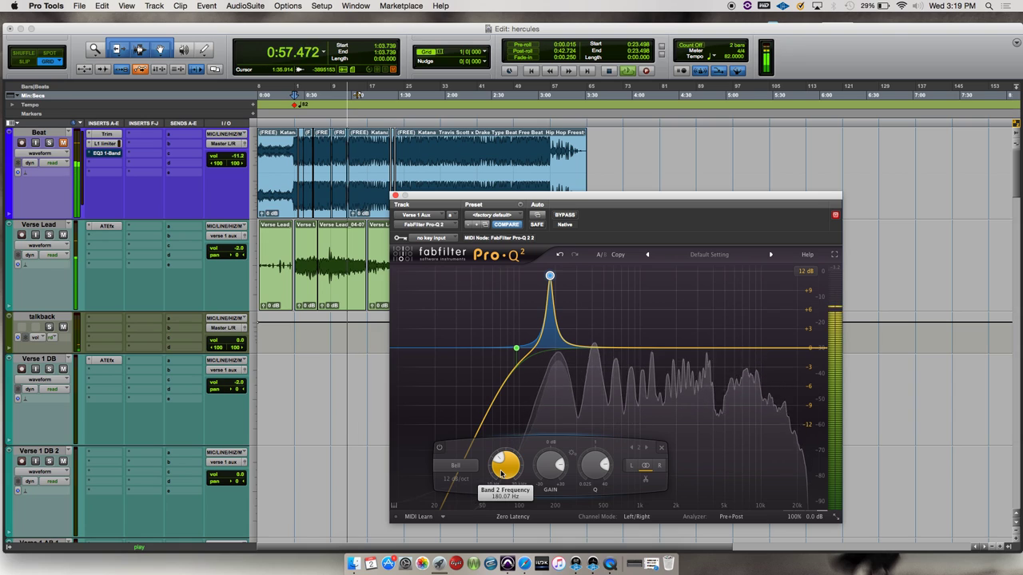
- Set band 2 to about 394 Hz with a cut of about 5 dB, and play the vocal from about 0:20
drag(502, 473, 539, 452)
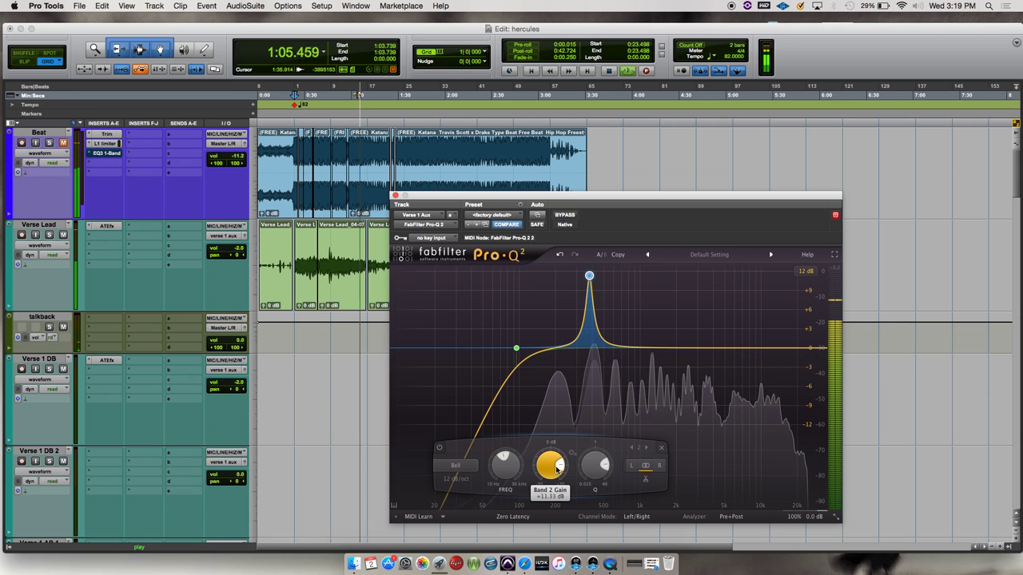
drag(509, 477, 528, 499)
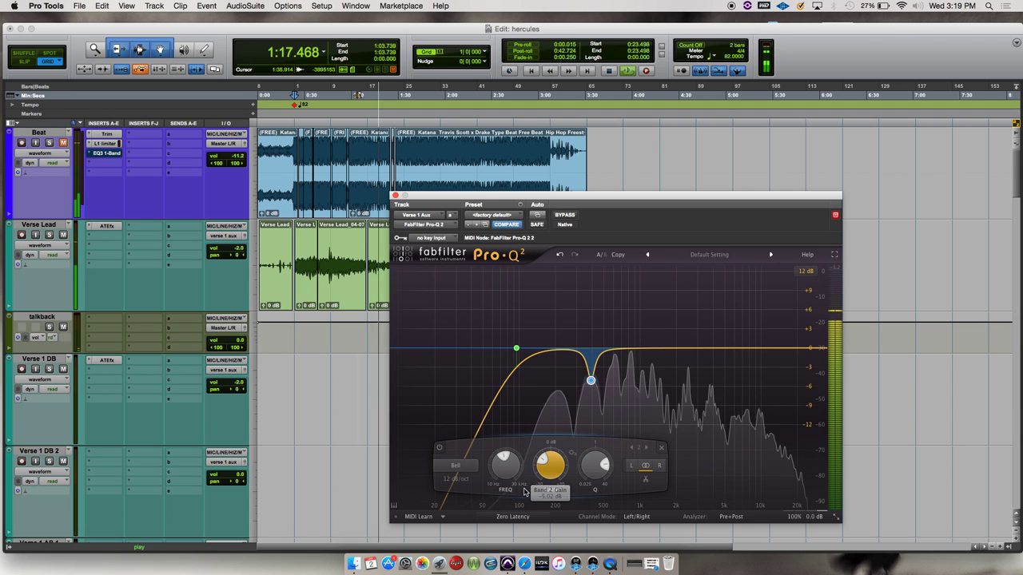
click(289, 95)
key(space)
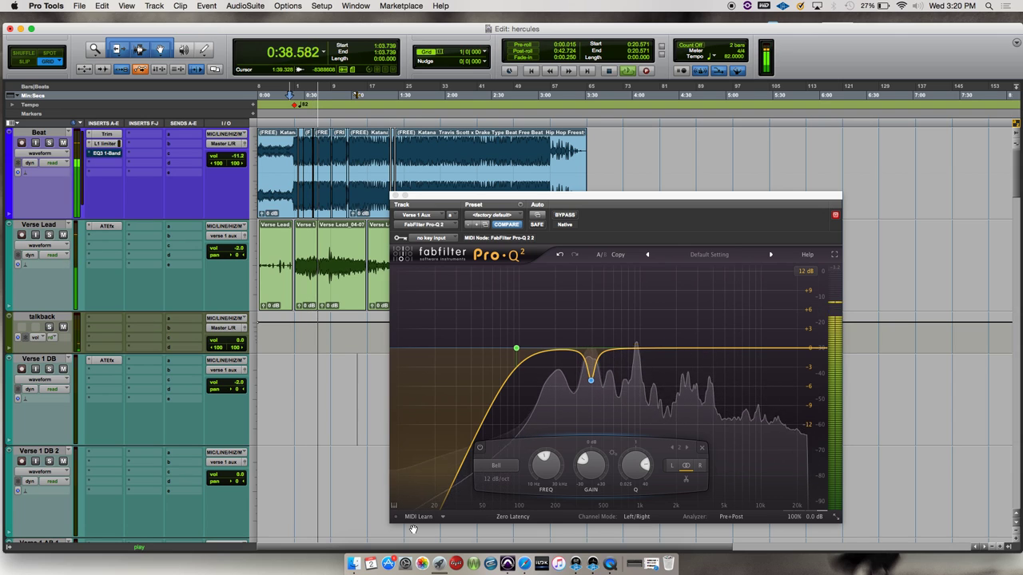
- Replay from about 0:26, audition band 2 in solo, and fine-tune its frequency to about 408 Hz
key(space)
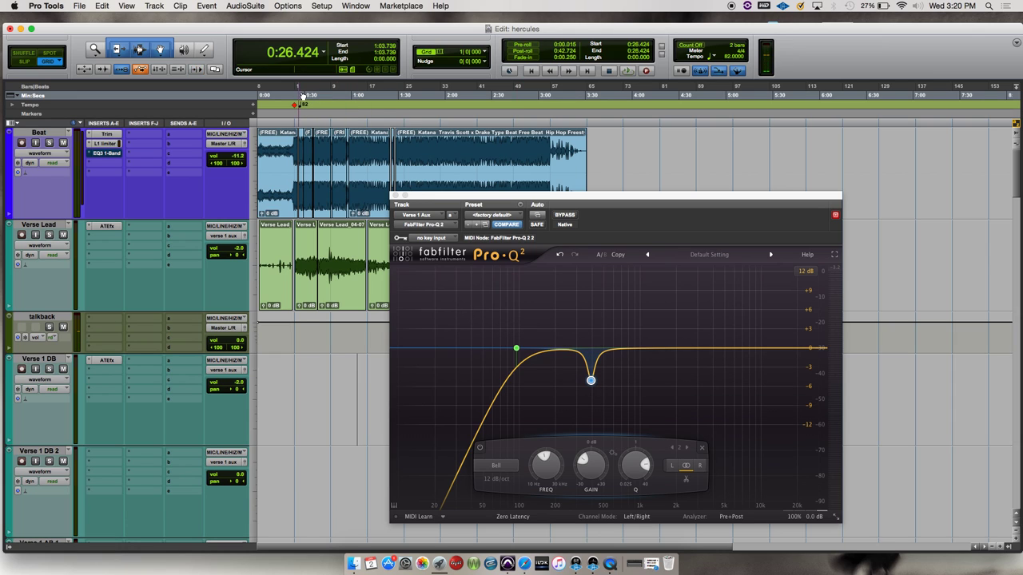
key(space)
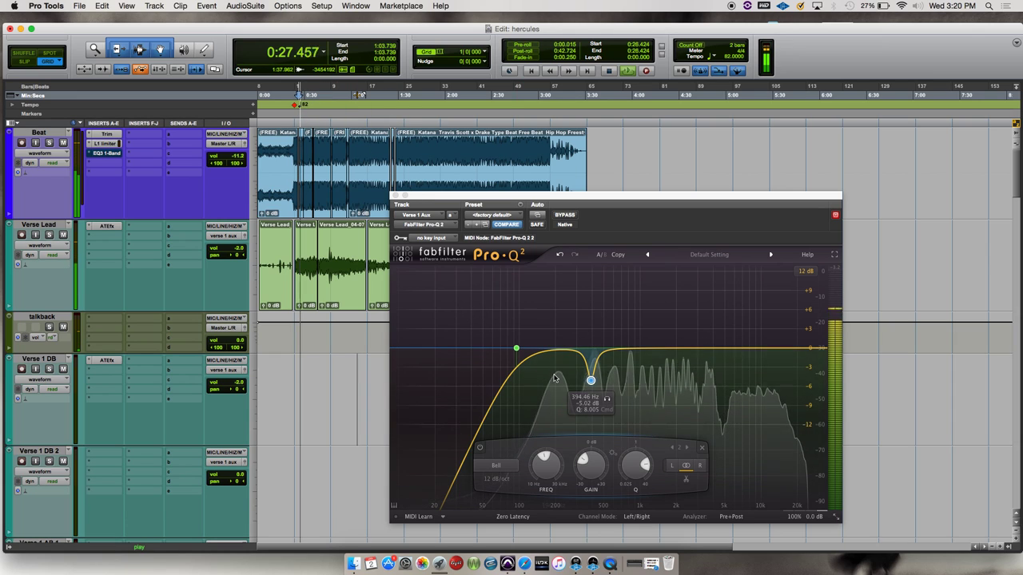
click(607, 400)
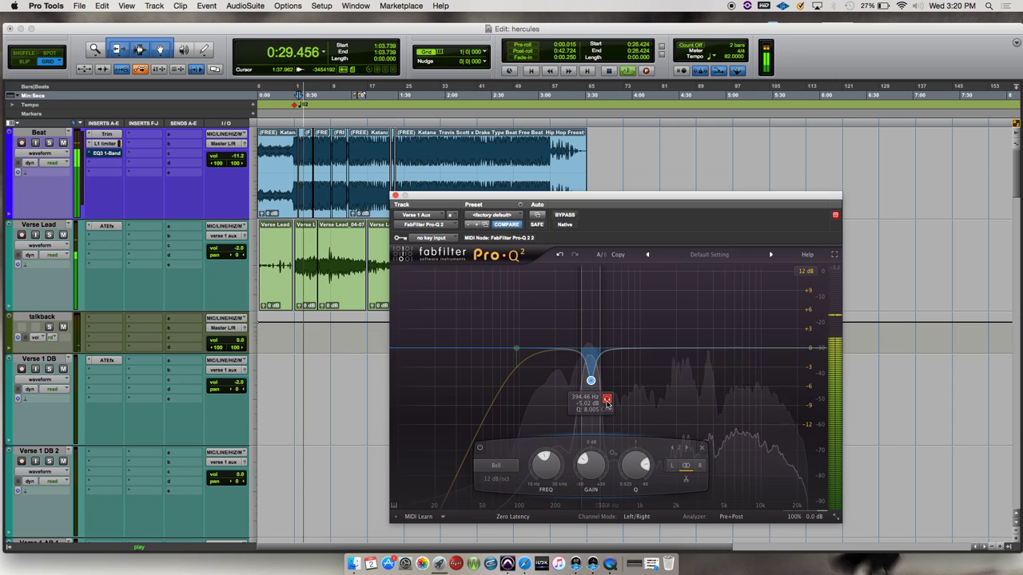
drag(606, 399, 612, 405)
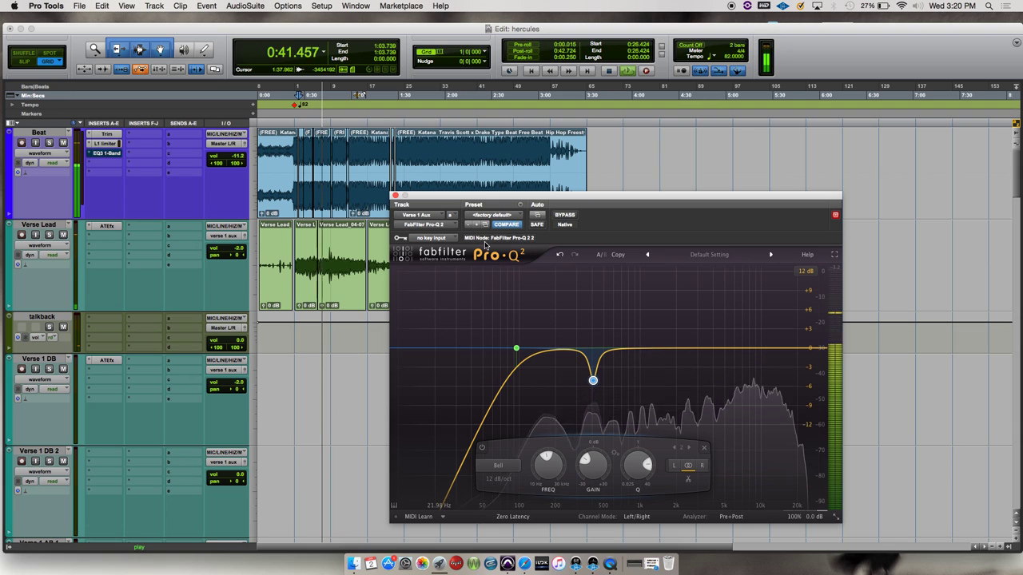
- Compare the vocal with the EQ bypassed and re-enabled, then deepen band 2's cut to about -7.8 dB
click(572, 217)
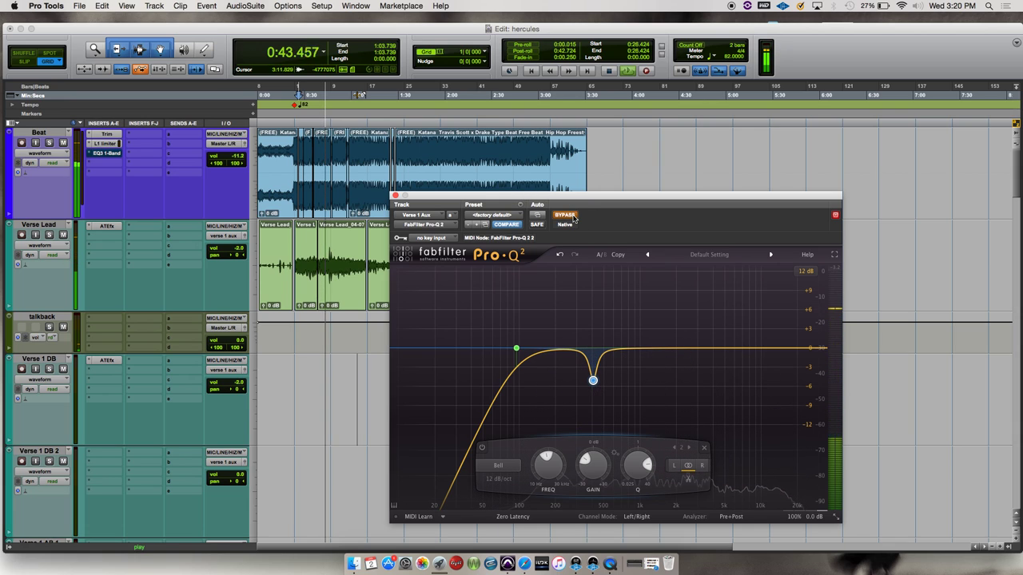
click(572, 217)
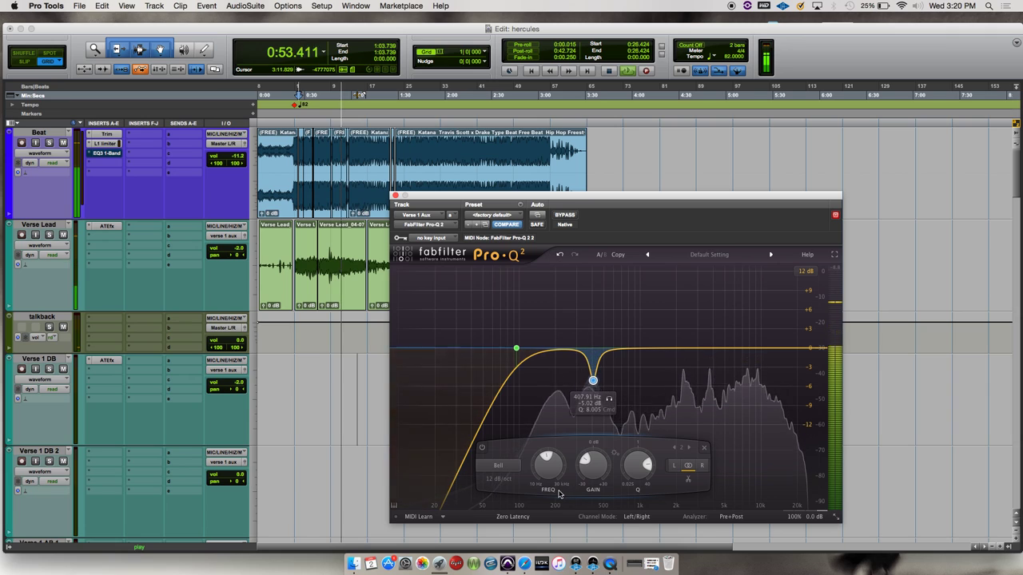
scroll(589, 467, down, 2)
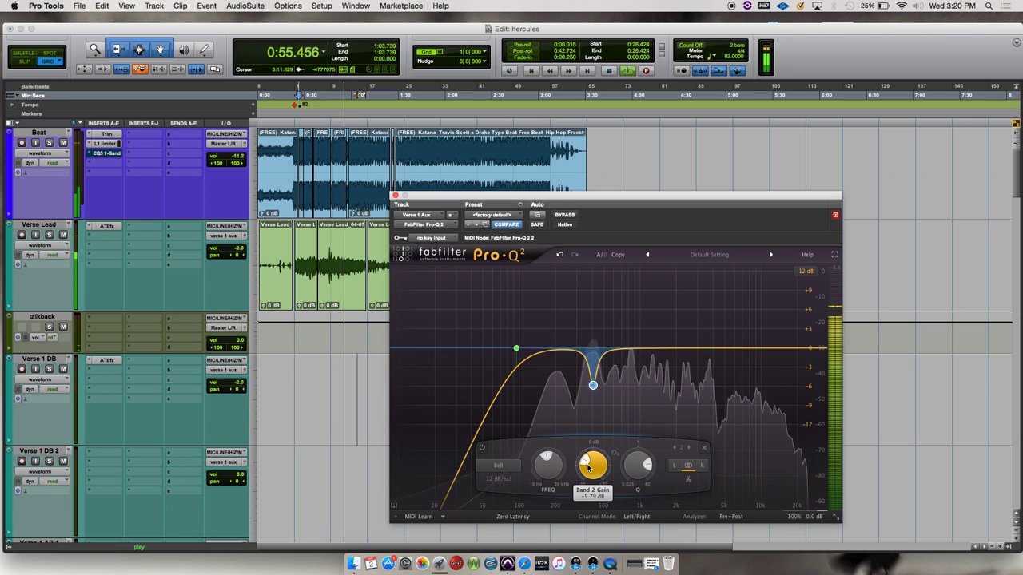
scroll(589, 468, down, 2)
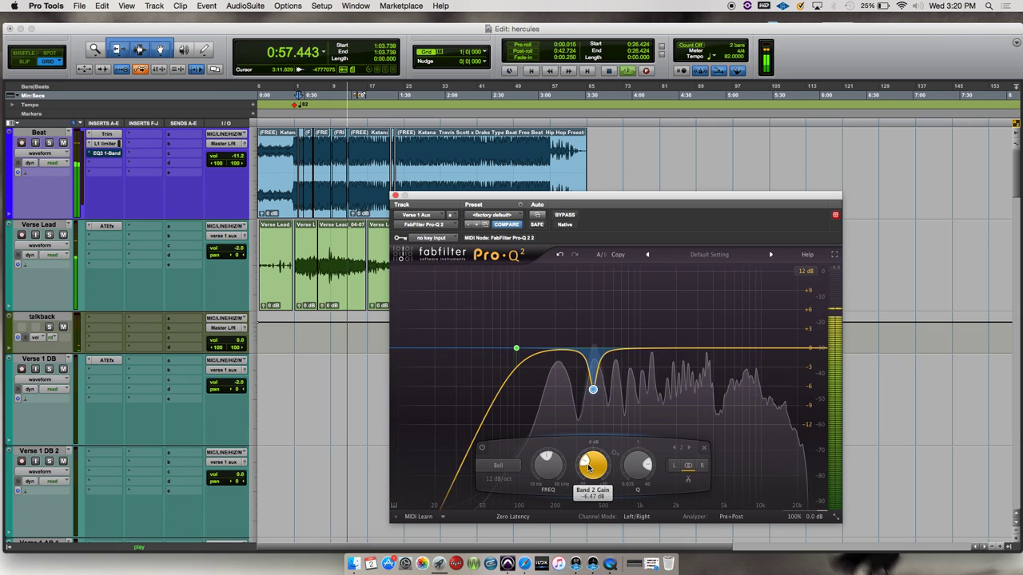
scroll(589, 468, down, 3)
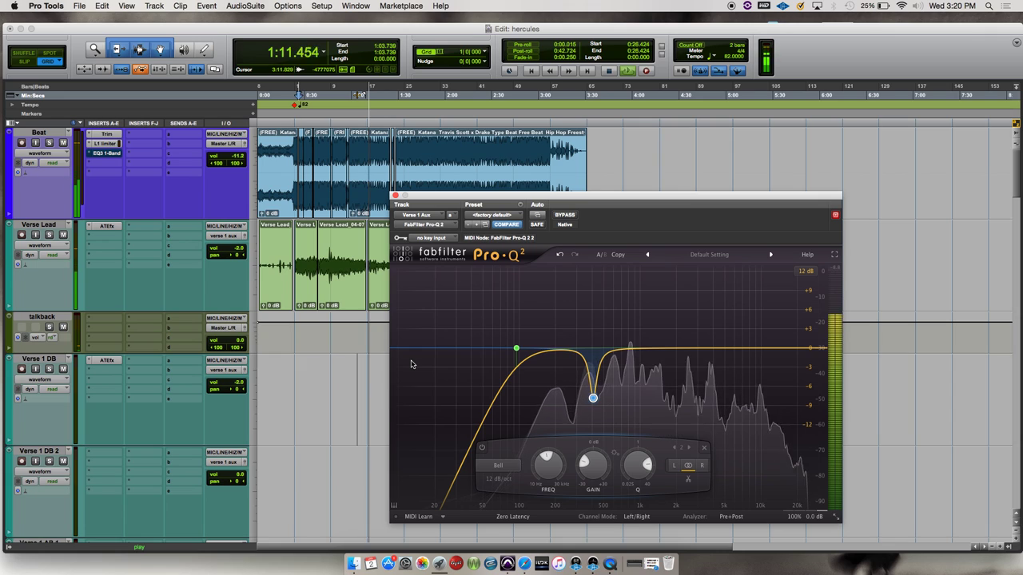
- Restart playback from about 0:29 and add a narrow bell band near 789 Hz, boosted about 13 dB
key(space)
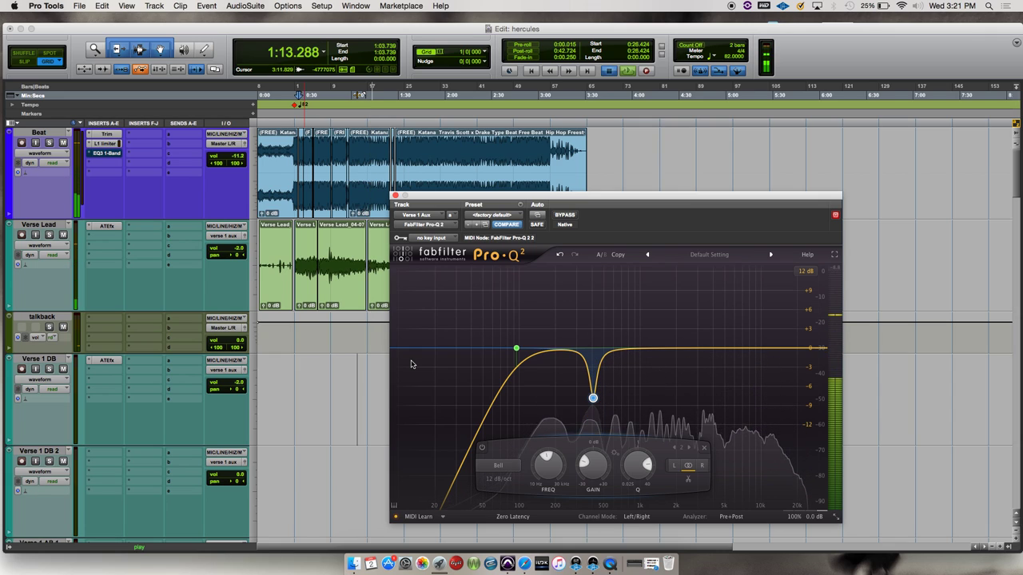
click(313, 109)
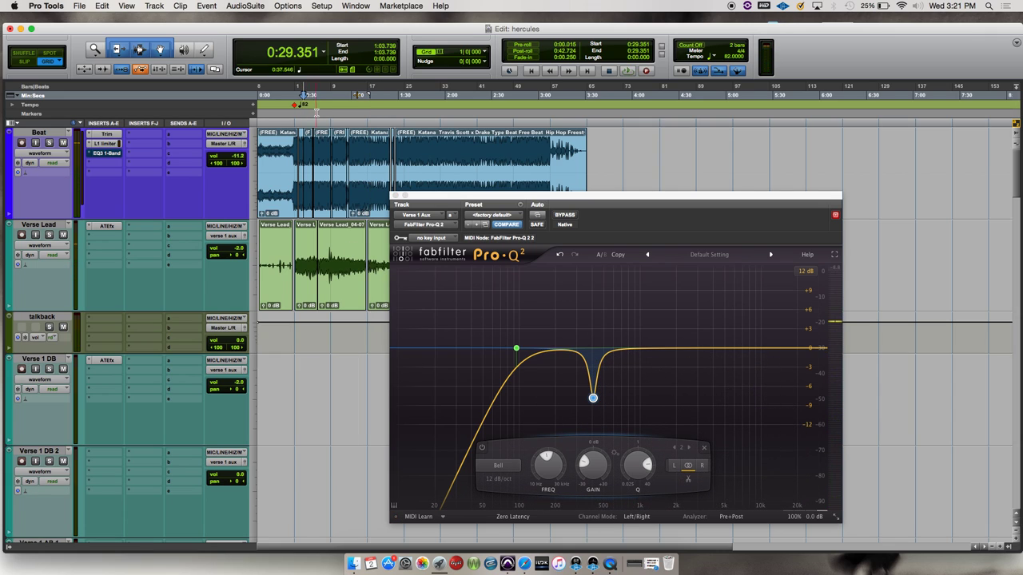
key(space)
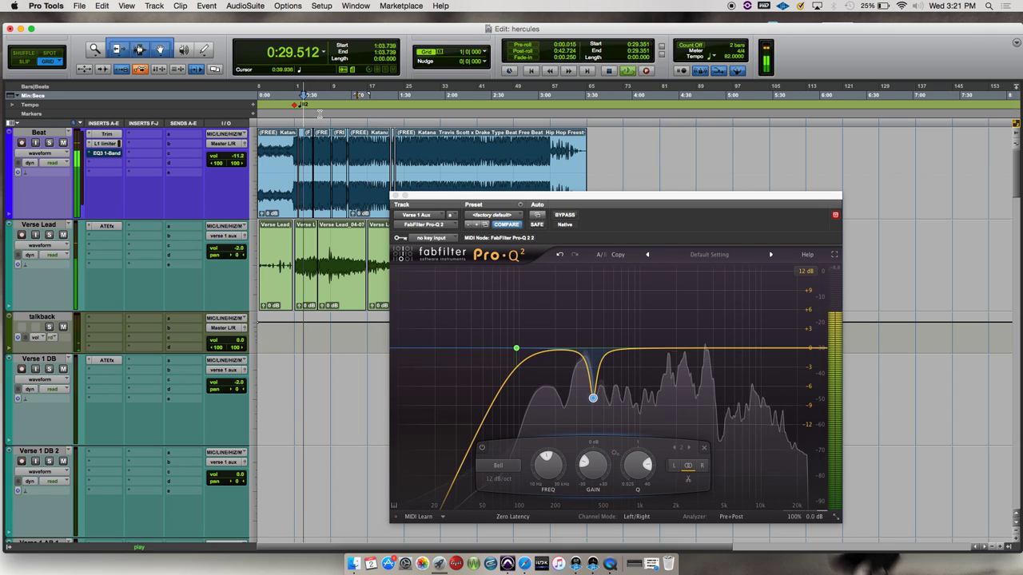
click(631, 350)
drag(631, 350, 627, 290)
drag(675, 472, 672, 437)
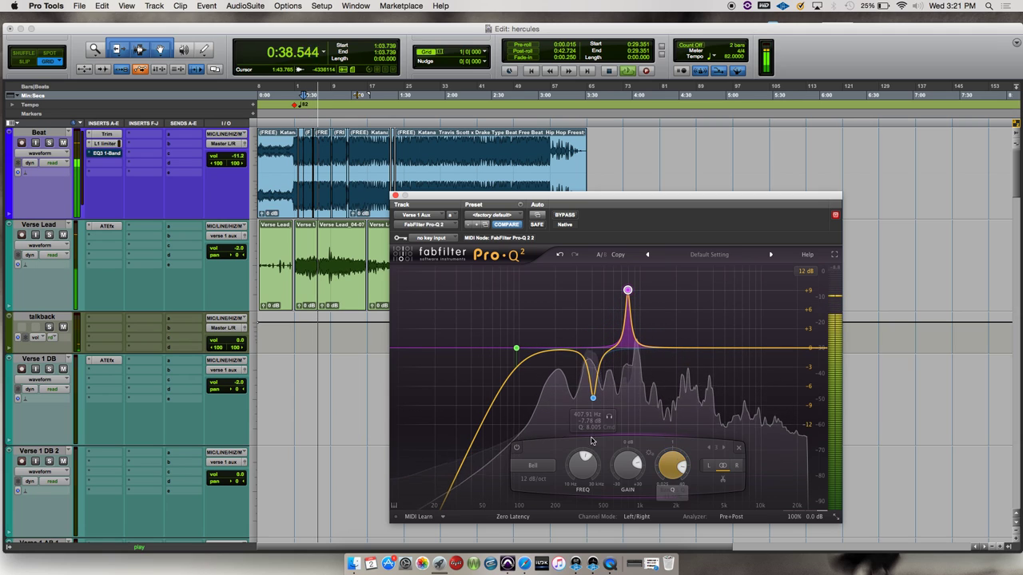
drag(628, 471, 631, 450)
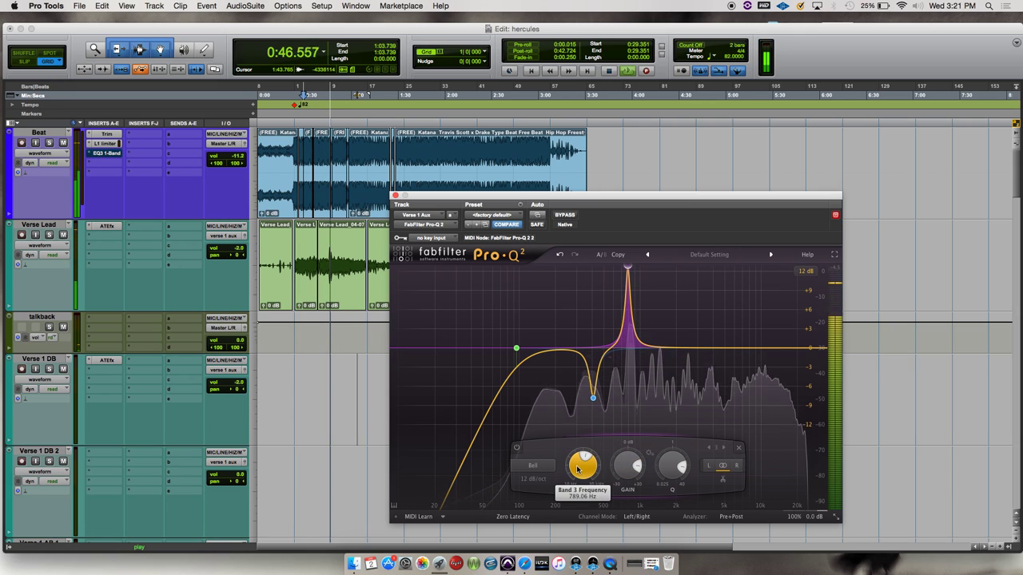
- Sweep the boosted band 3 while replaying the vocal from about 0:23, and settle its frequency at about 807 Hz
drag(575, 470, 594, 458)
click(63, 142)
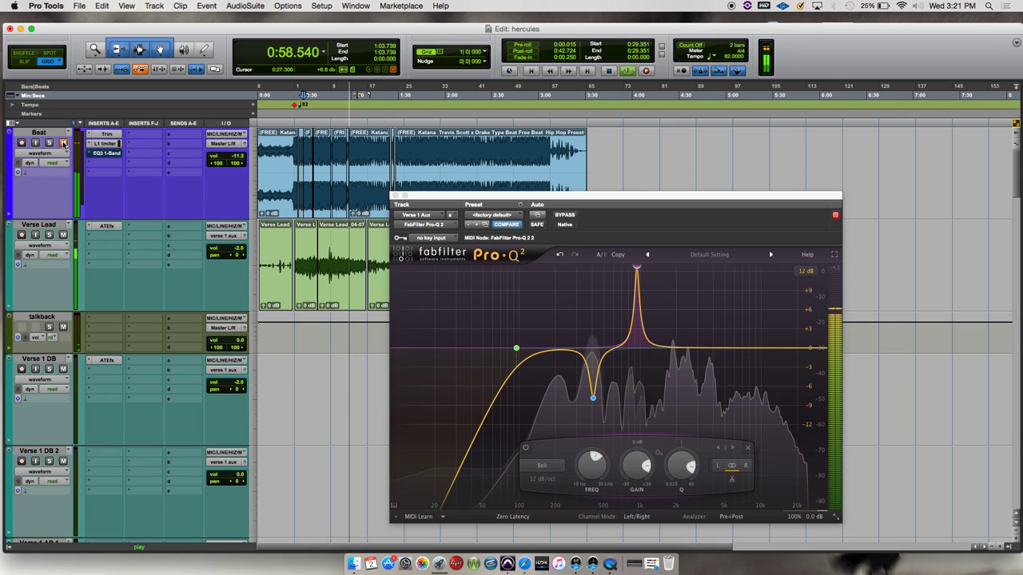
click(633, 469)
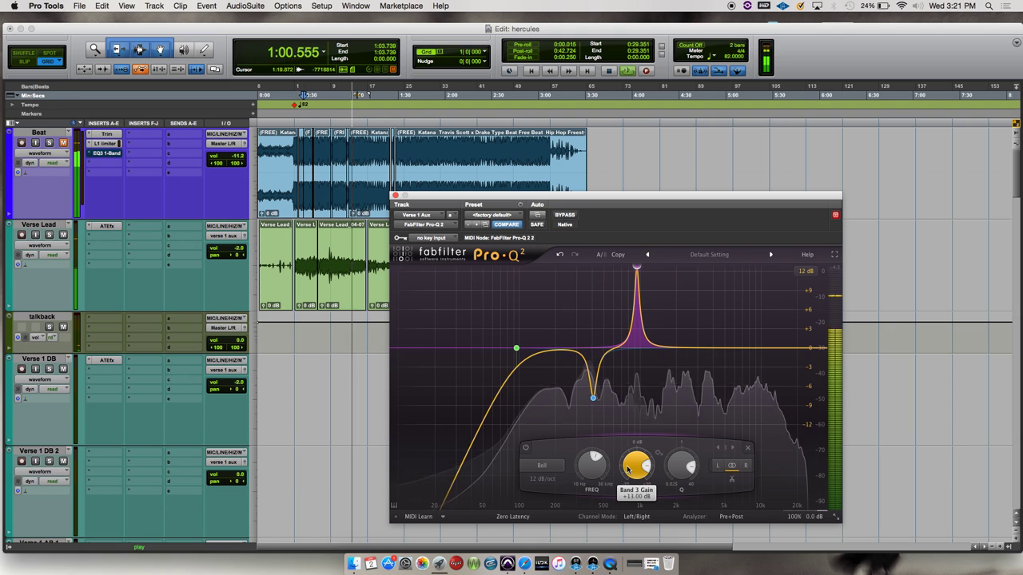
drag(579, 473, 574, 466)
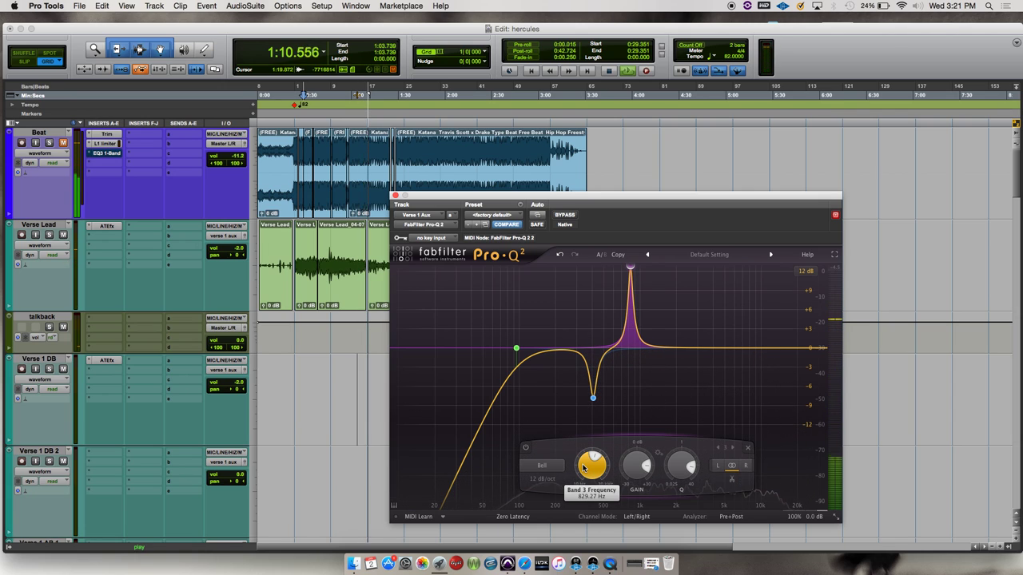
click(293, 97)
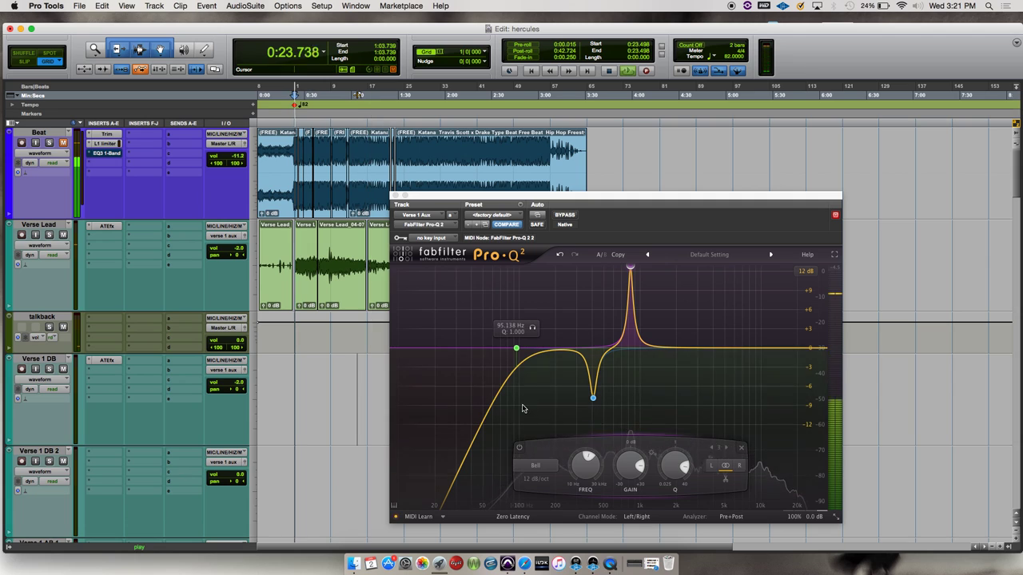
mouse_move(591, 464)
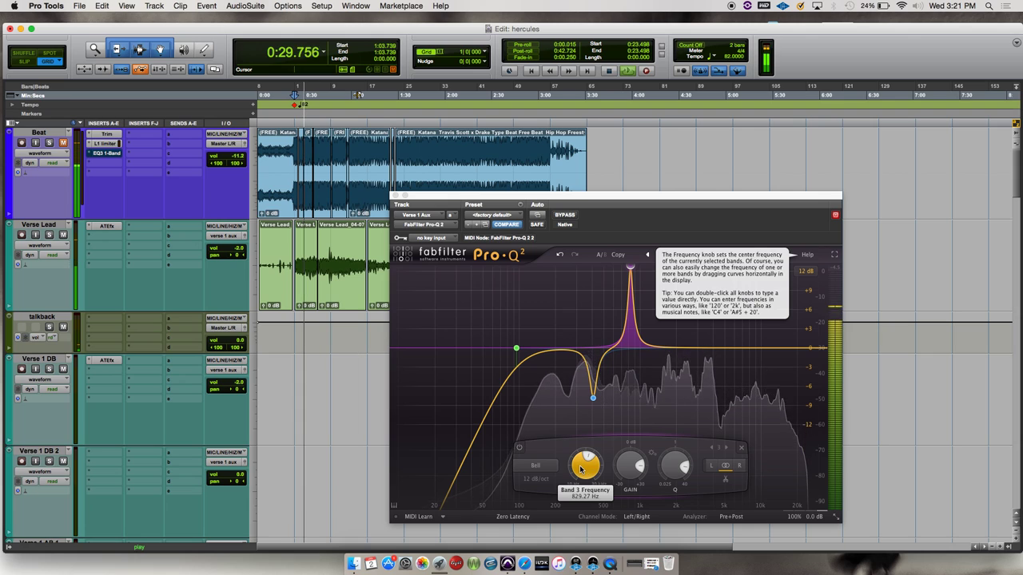
drag(578, 467, 578, 467)
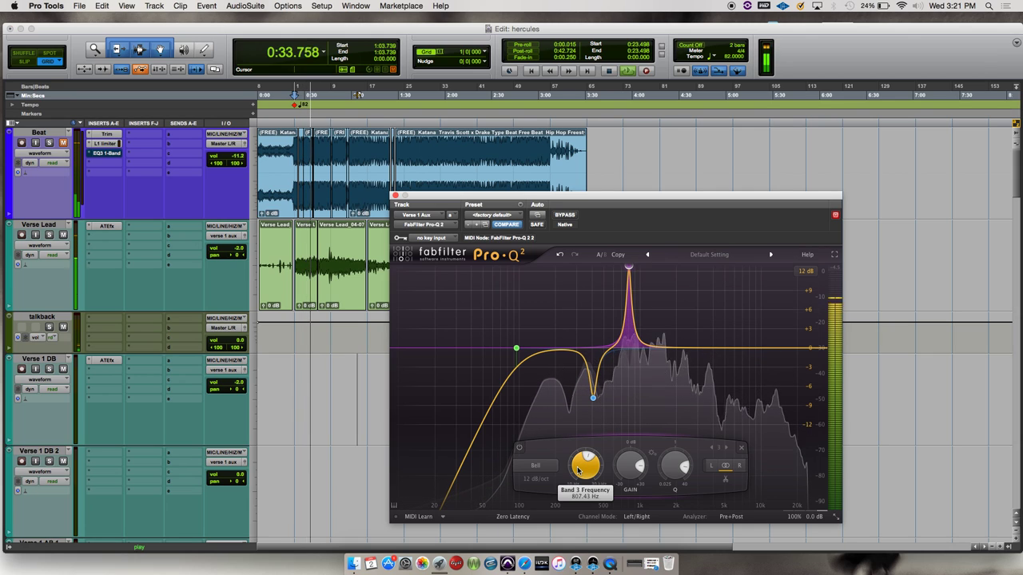
- Turn band 3 into a cut of about 8 dB and toggle the Beat track's mute to check the vocal
drag(628, 466, 614, 541)
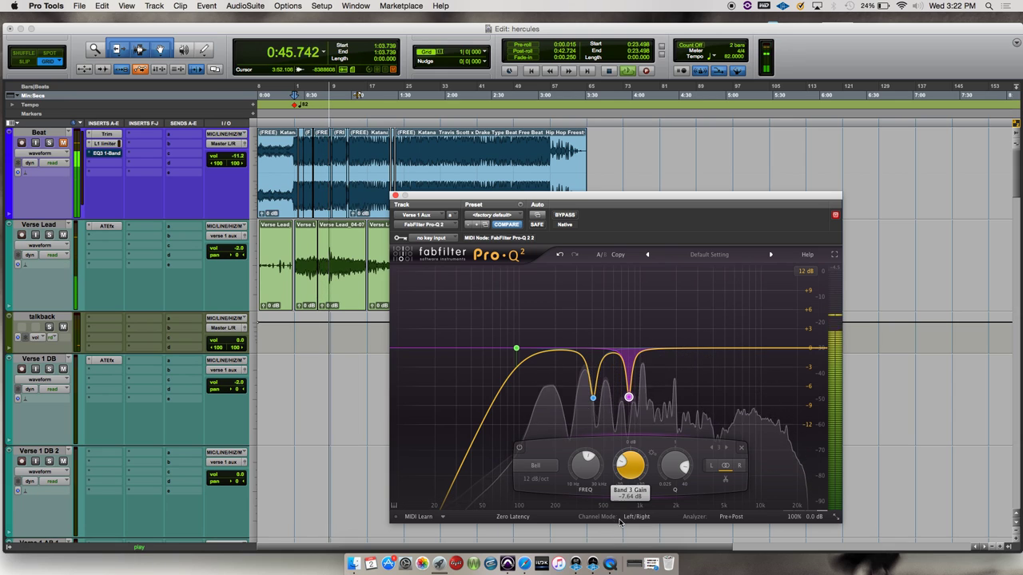
scroll(622, 463, down, 2)
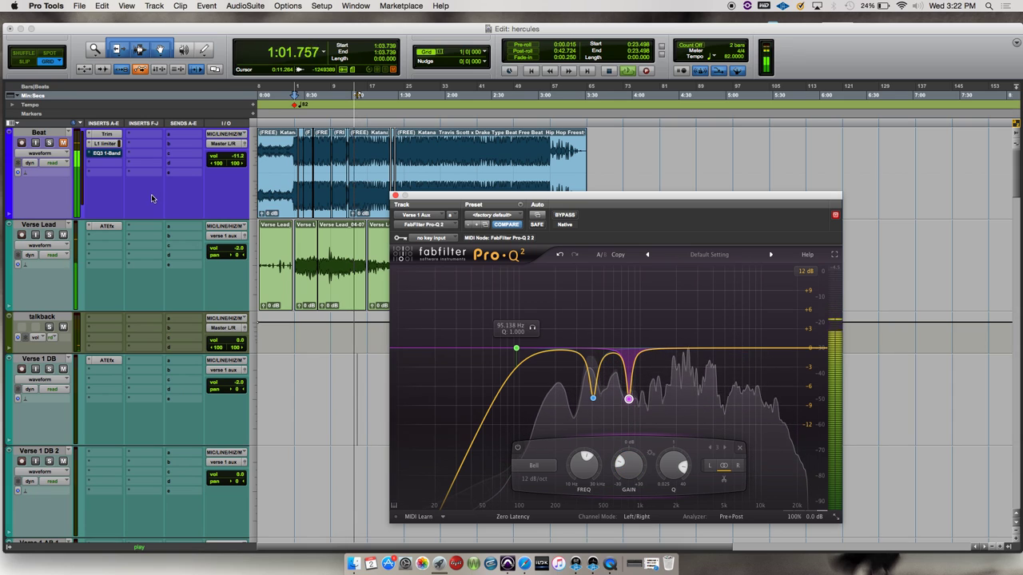
click(63, 142)
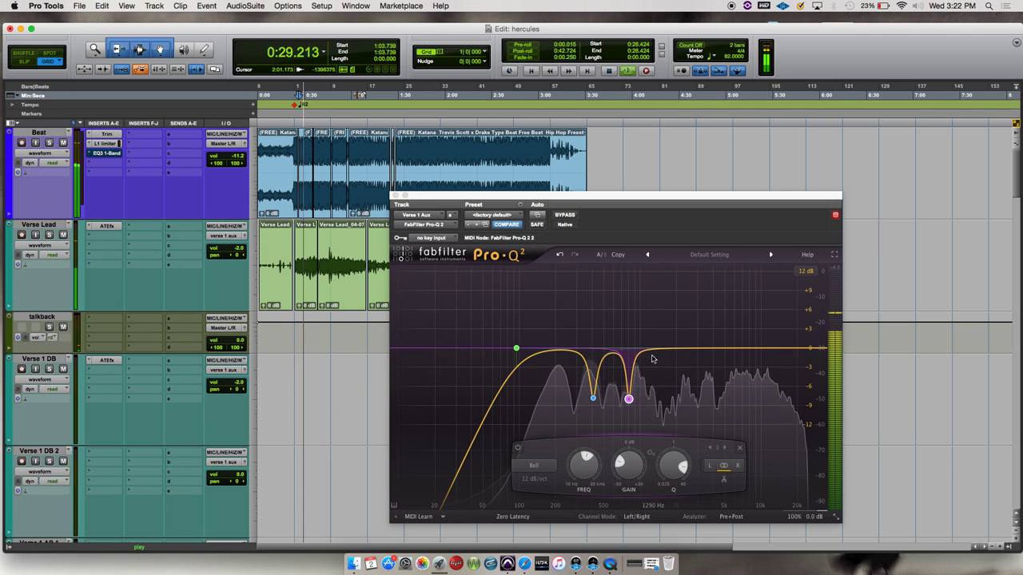
- Fine-tune the Q of band 3 to about 7.9 and of band 2 to about 7.8 while the vocal plays
mouse_move(679, 465)
mouse_move(676, 461)
mouse_down()
mouse_move(669, 489)
mouse_move(675, 469)
mouse_up()
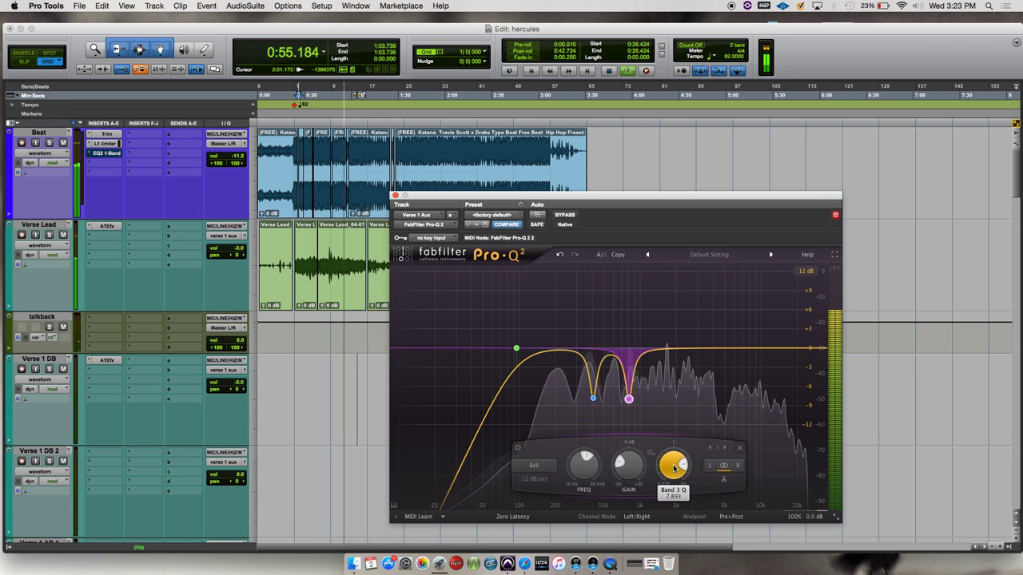
click(594, 399)
mouse_move(633, 465)
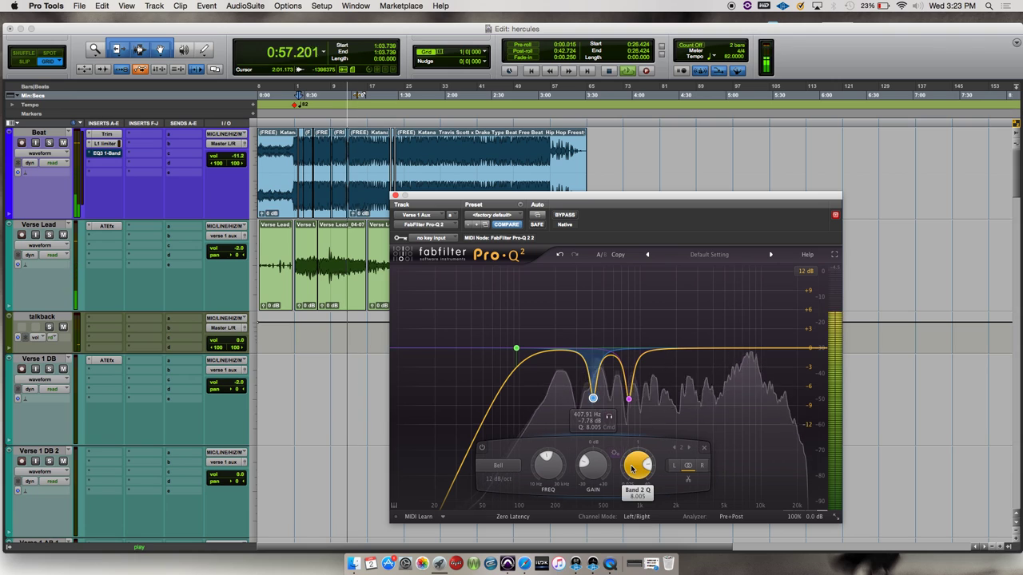
drag(630, 461, 632, 457)
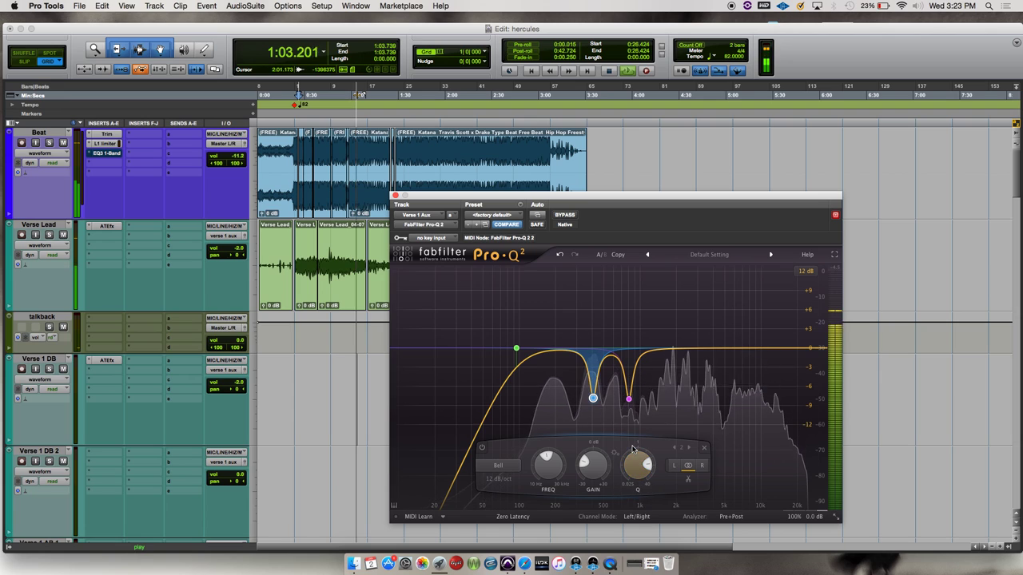
mouse_move(629, 398)
mouse_move(631, 464)
scroll(630, 463, down, 1)
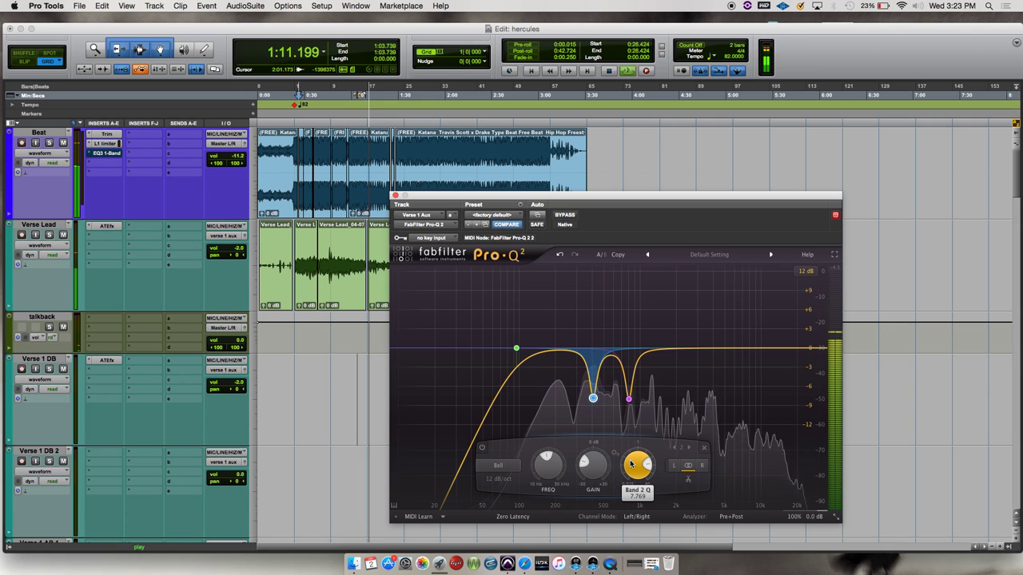
- Replay the vocal from about 0:21 and add a high-shelf band at about 9266 Hz with a boost of about 2.4 dB
click(290, 94)
key(space)
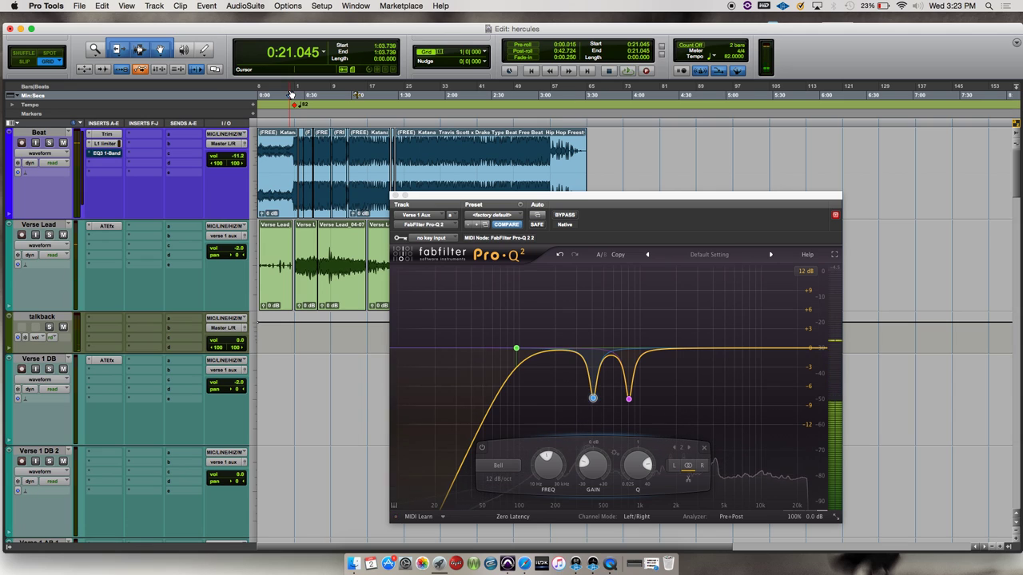
drag(565, 197, 531, 209)
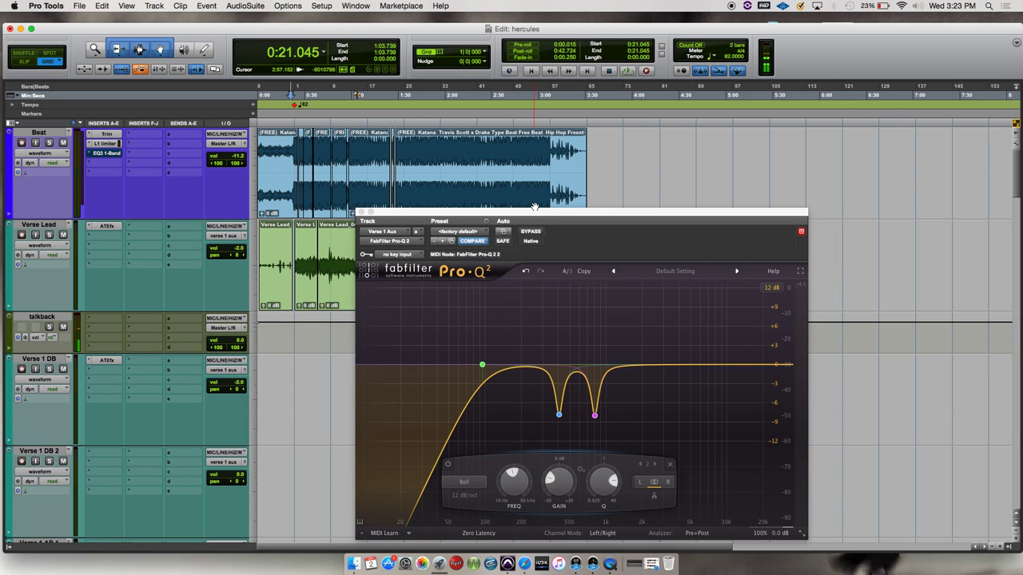
drag(531, 213, 571, 206)
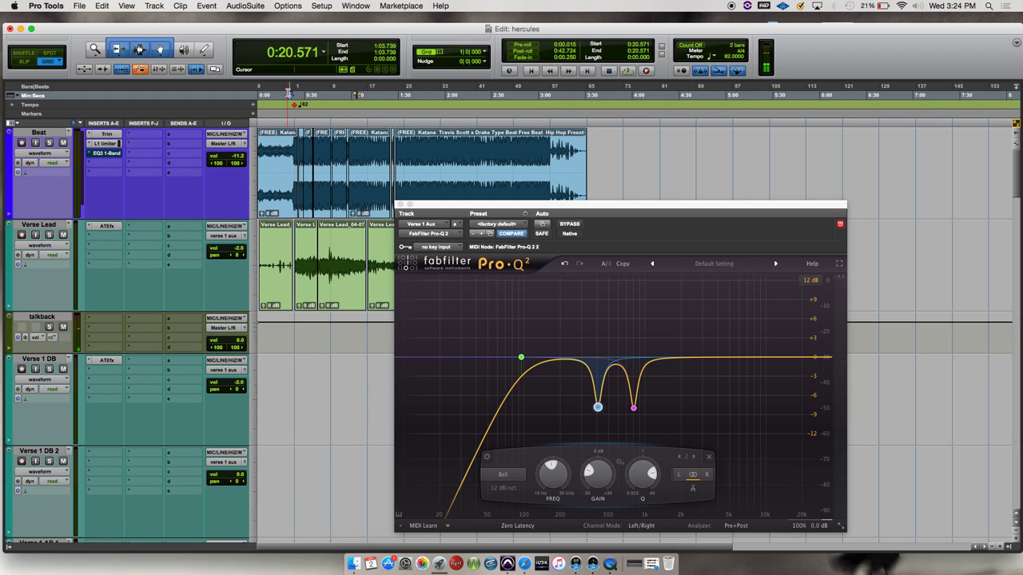
key(space)
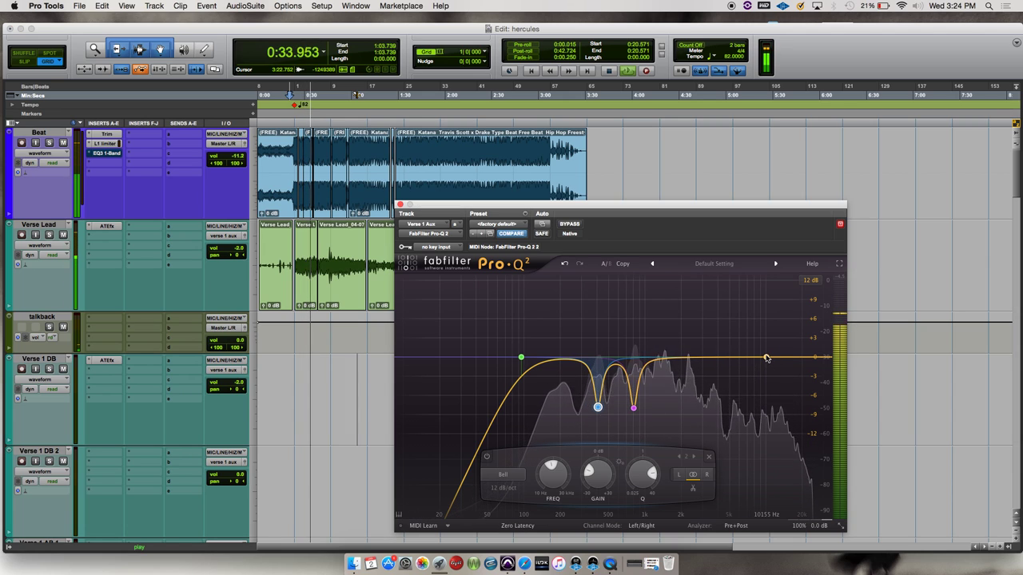
drag(766, 357, 761, 349)
key(space)
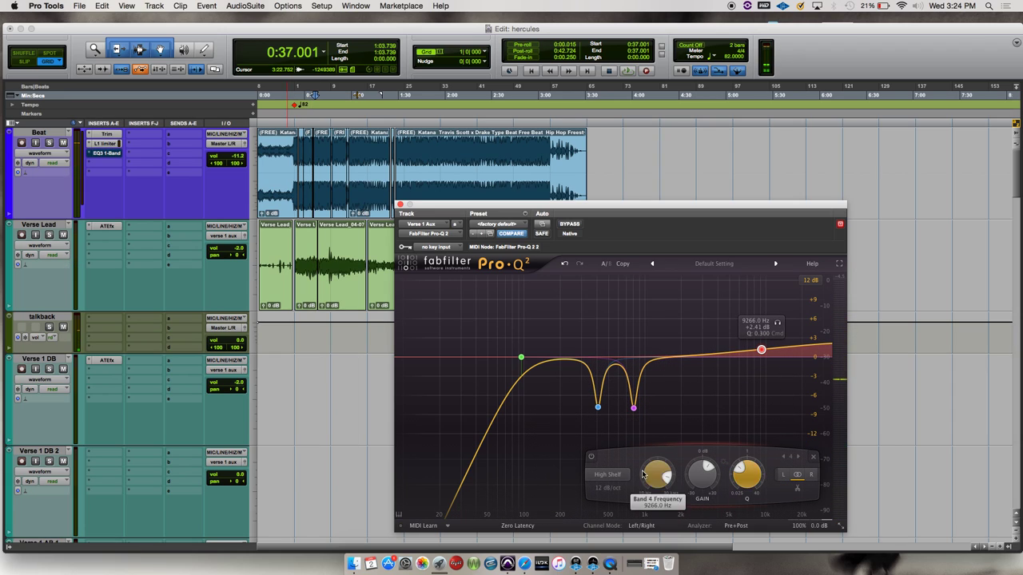
- Try the Bell, High Shelf and High Cut shapes on band 4 to compare their curves
click(608, 474)
click(612, 490)
click(609, 474)
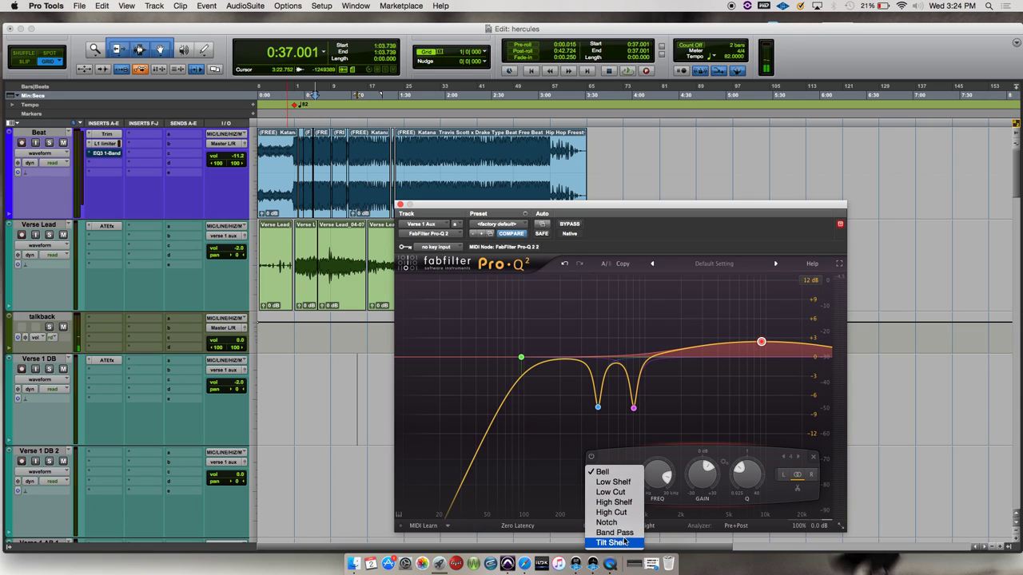
click(613, 436)
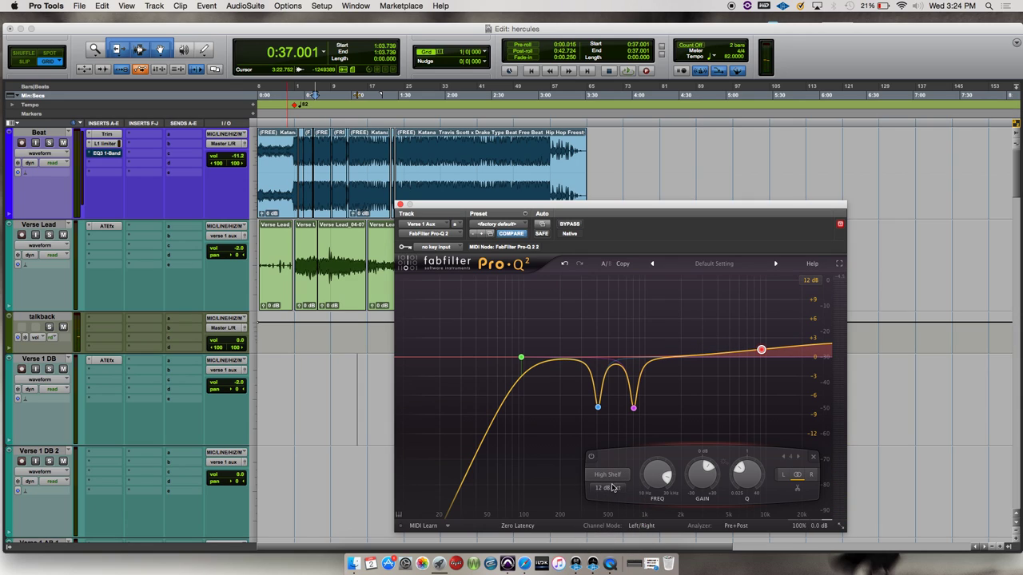
click(610, 477)
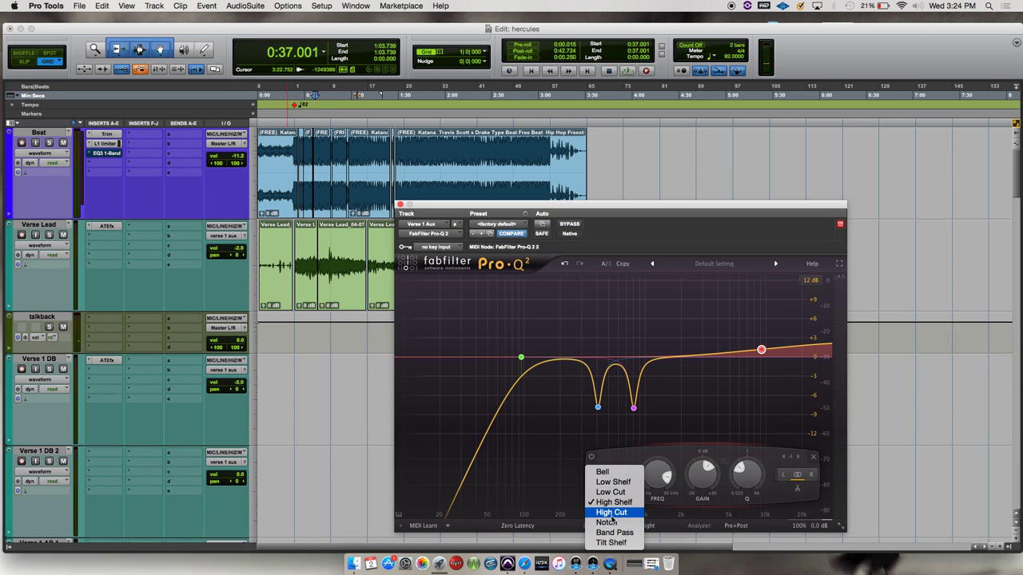
click(611, 513)
click(604, 477)
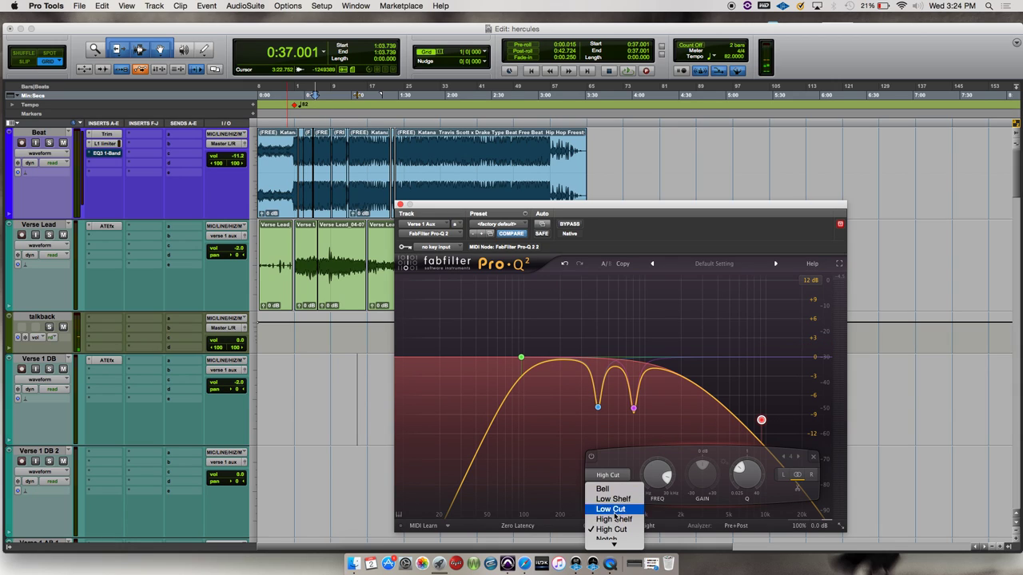
click(608, 491)
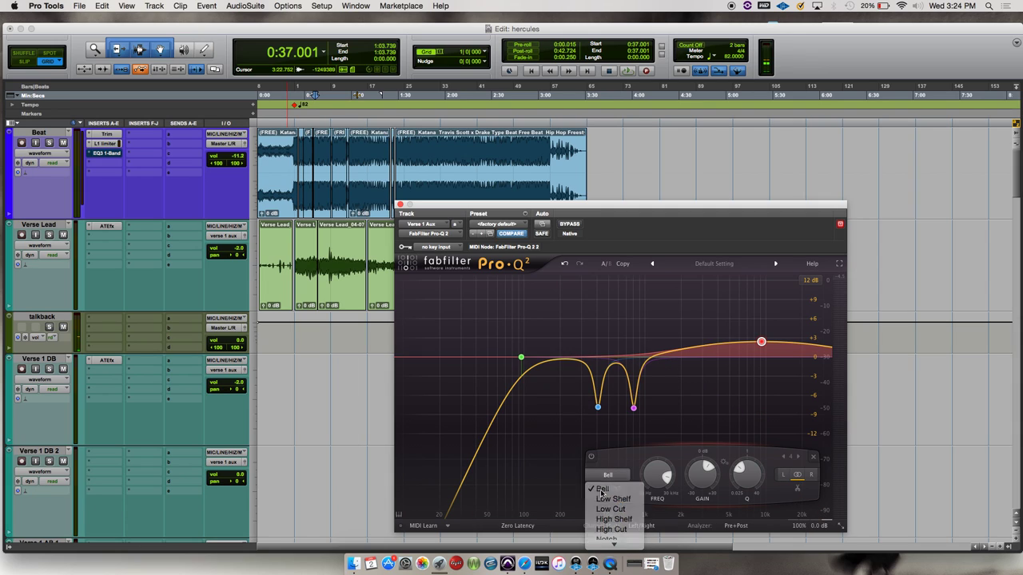
- Try the Low Shelf, Notch, Band Pass and Tilt Shelf shapes on band 4
click(613, 499)
click(608, 475)
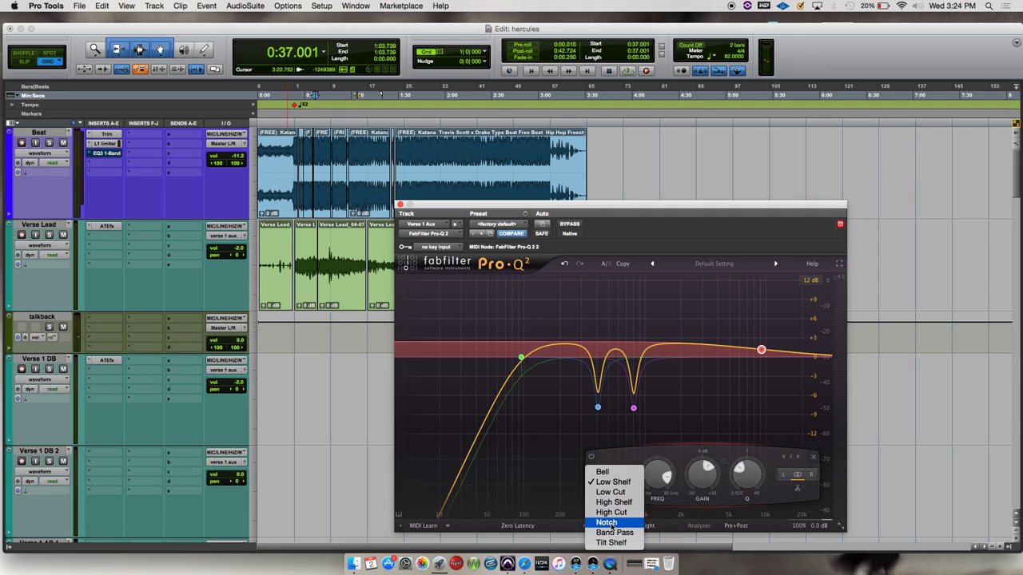
click(611, 523)
click(608, 474)
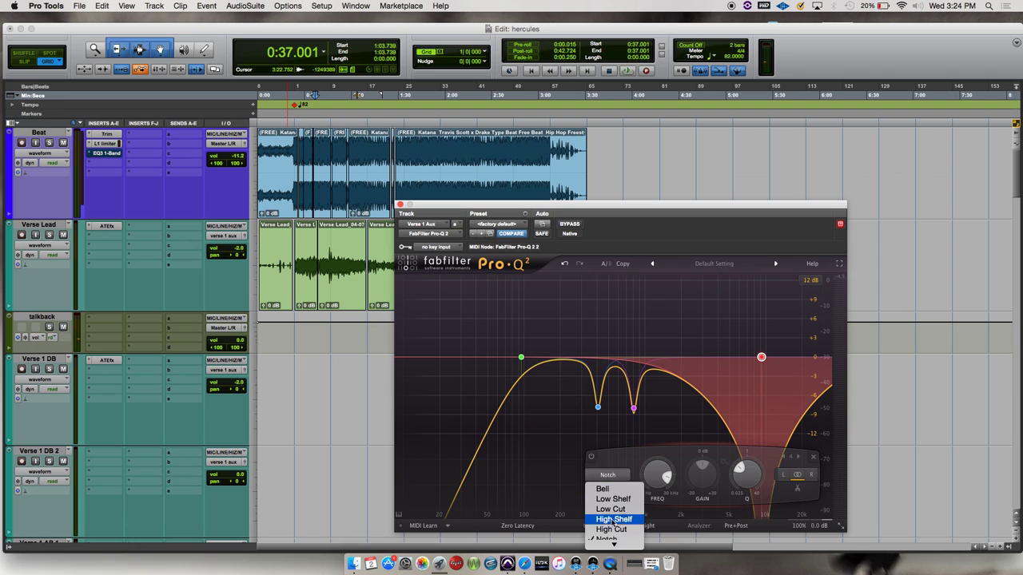
click(613, 533)
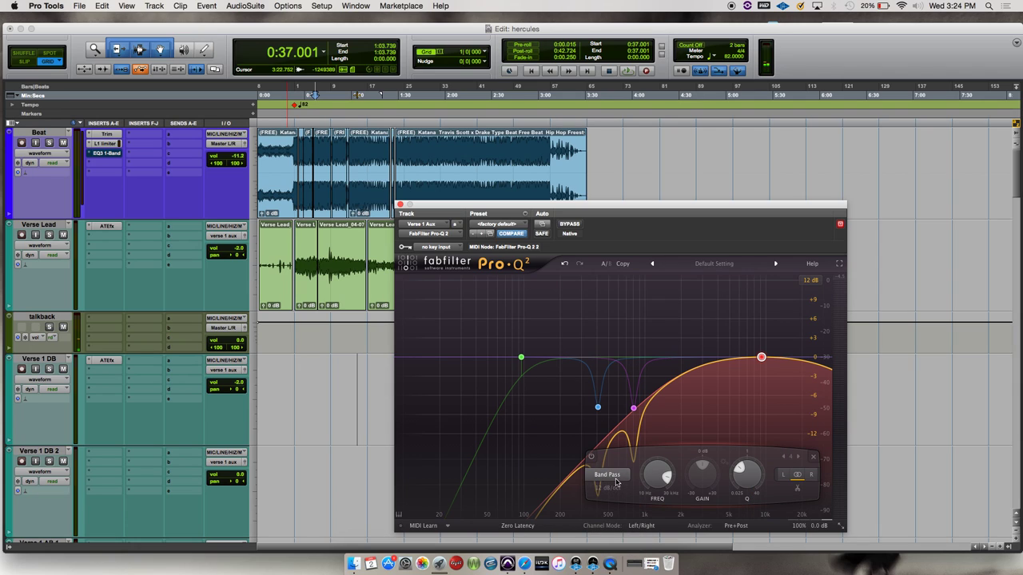
click(616, 480)
click(613, 543)
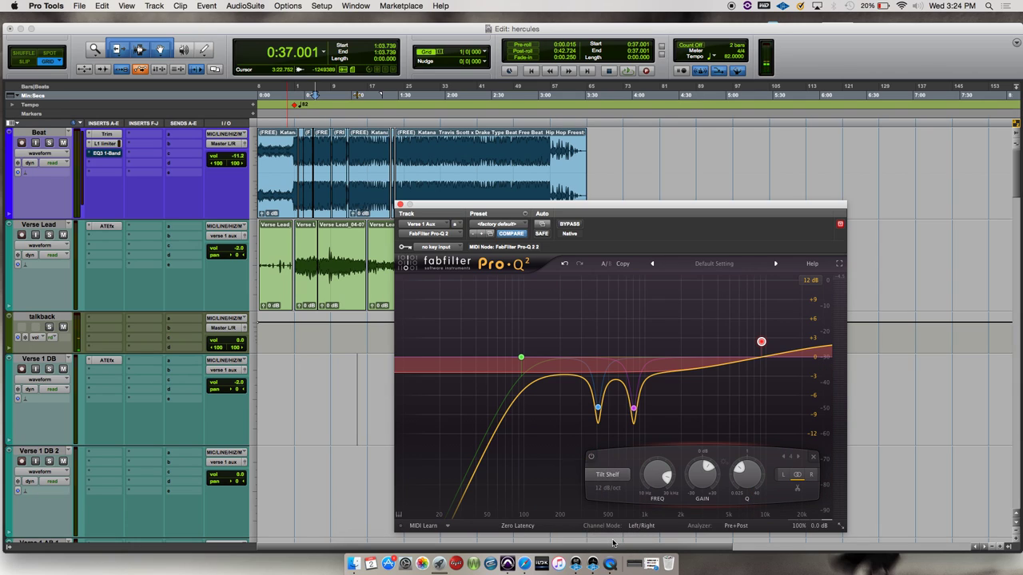
- Compare the Low Shelf and Bell shapes on band 4 again and return the band to High Shelf
click(610, 480)
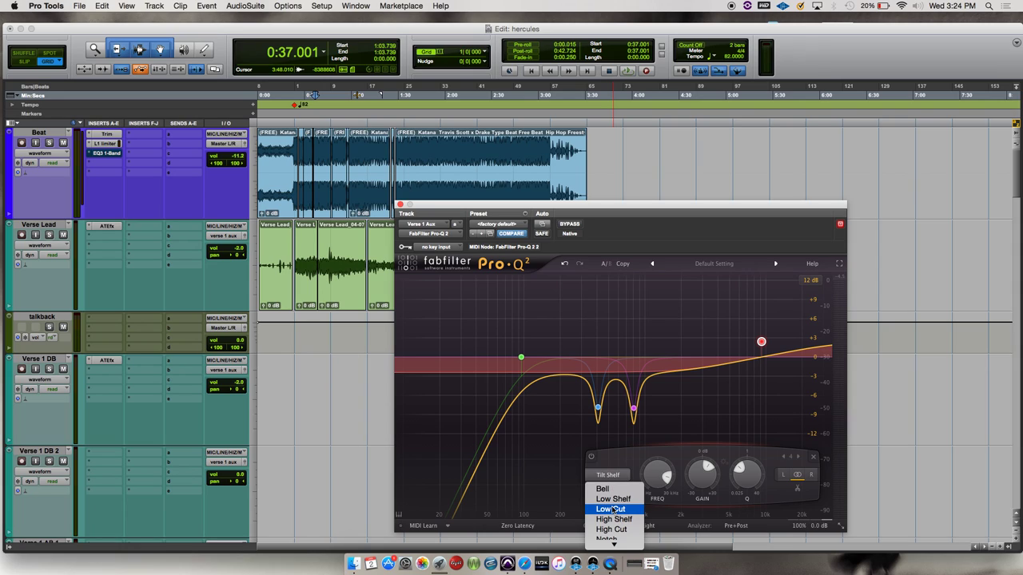
click(614, 499)
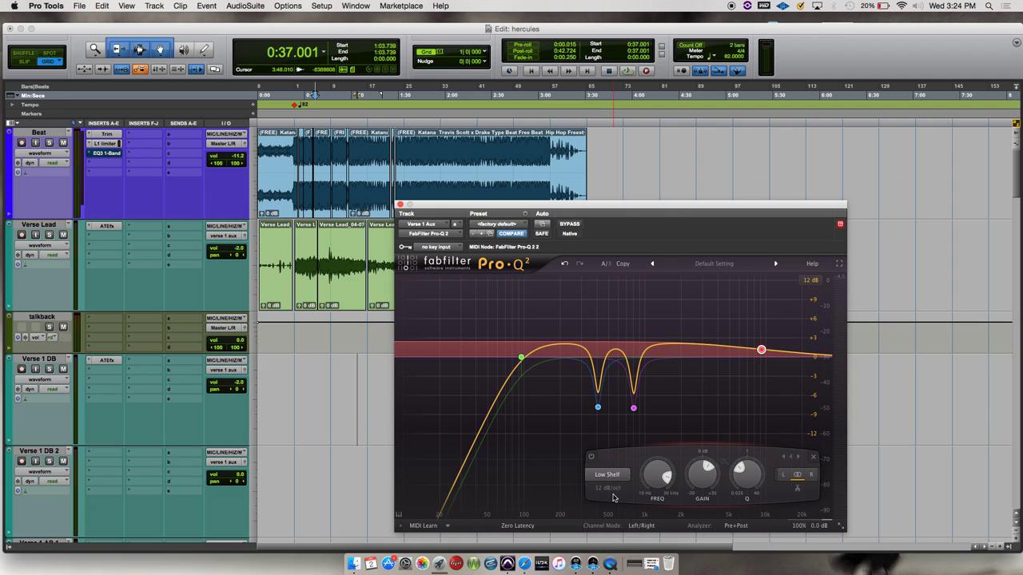
click(611, 475)
click(614, 489)
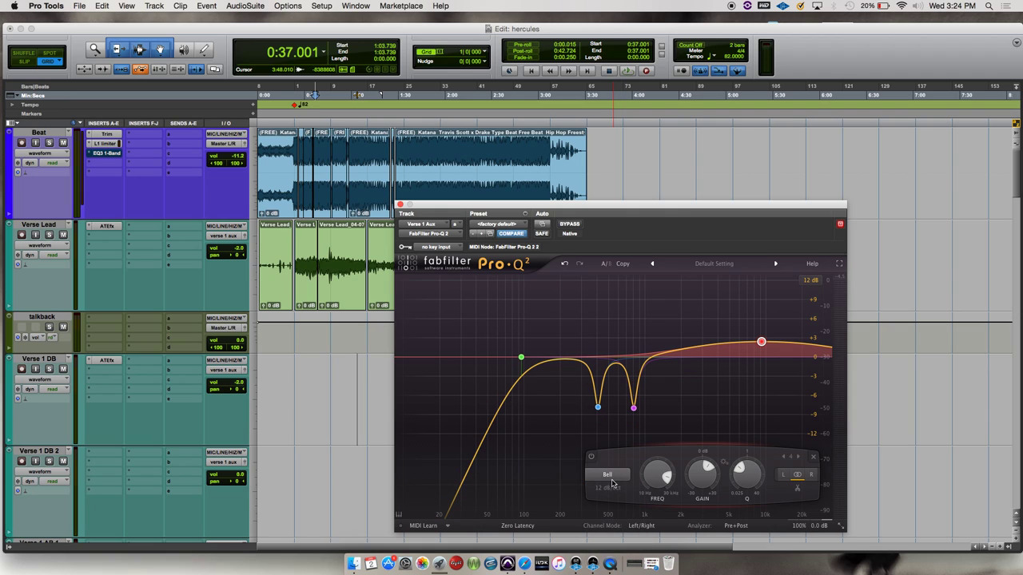
click(609, 476)
click(613, 498)
click(609, 476)
click(611, 514)
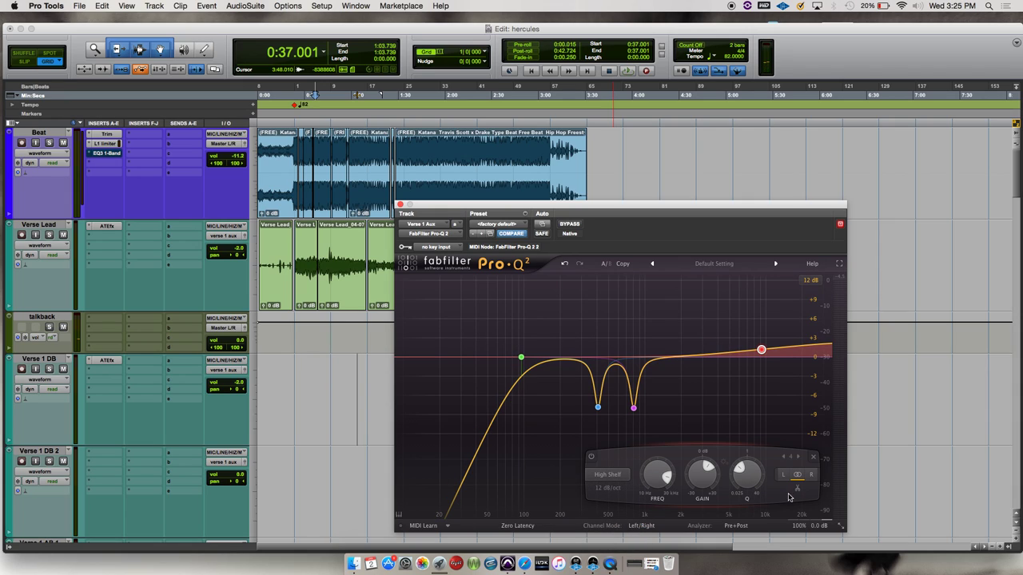
- Replay the vocal from about 0:26 and steepen the band 4 shelf by setting its Q to about 1.0
drag(745, 471, 743, 447)
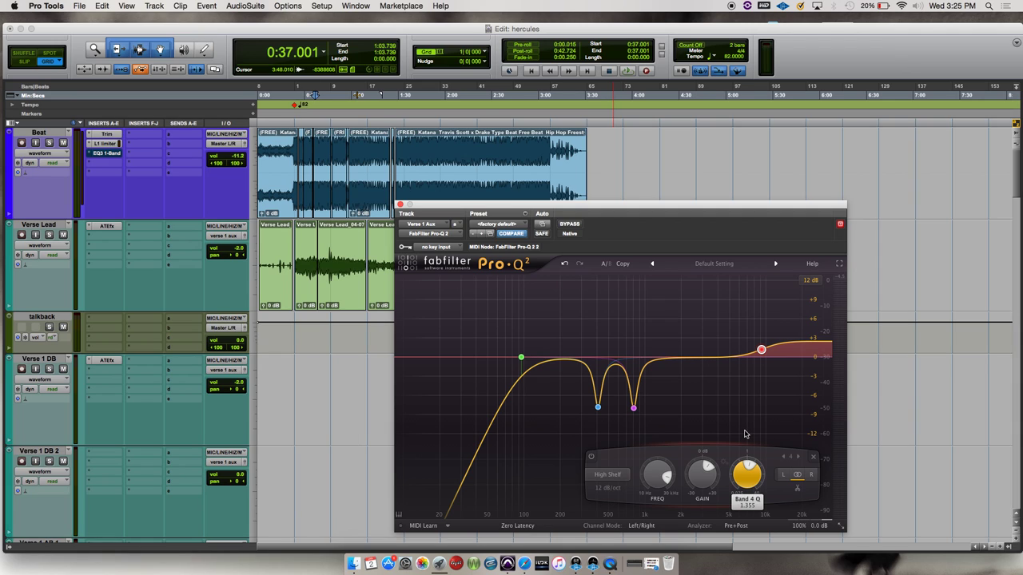
click(302, 94)
key(space)
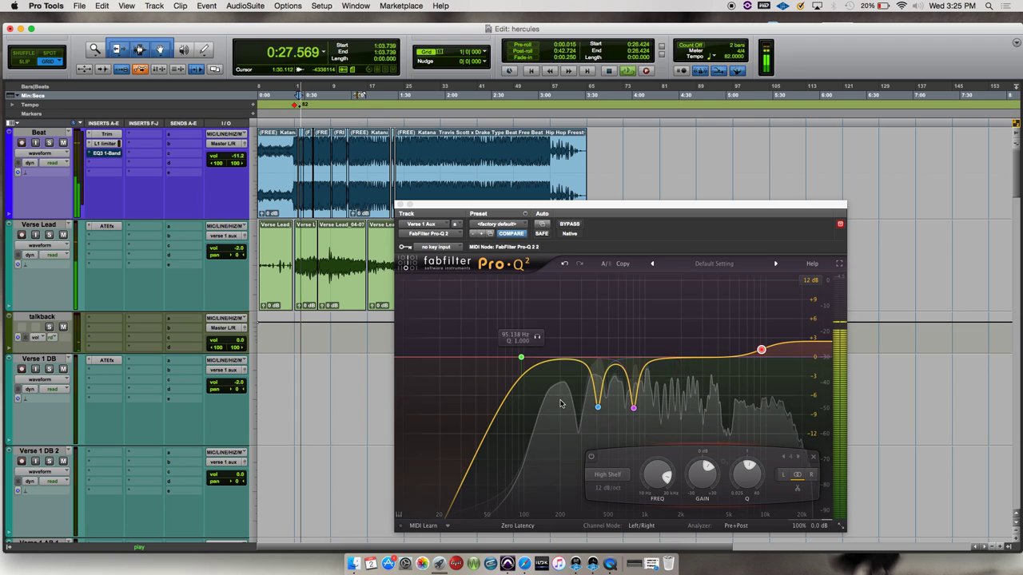
click(743, 479)
drag(743, 479, 736, 500)
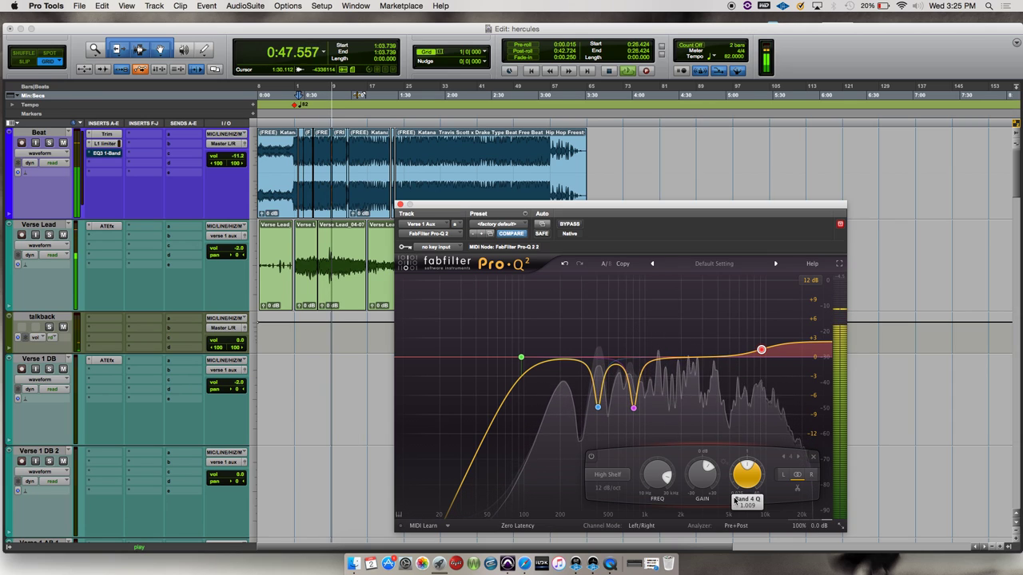
drag(734, 501, 735, 502)
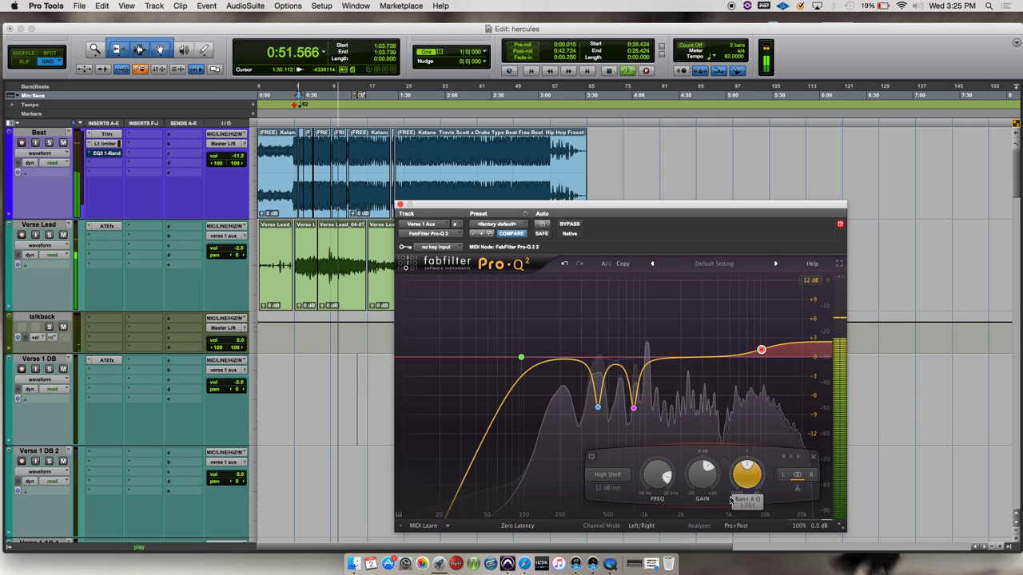
- Set band 4 to about 2 dB of gain at about 10020 Hz and close the EQ window
drag(697, 478, 695, 485)
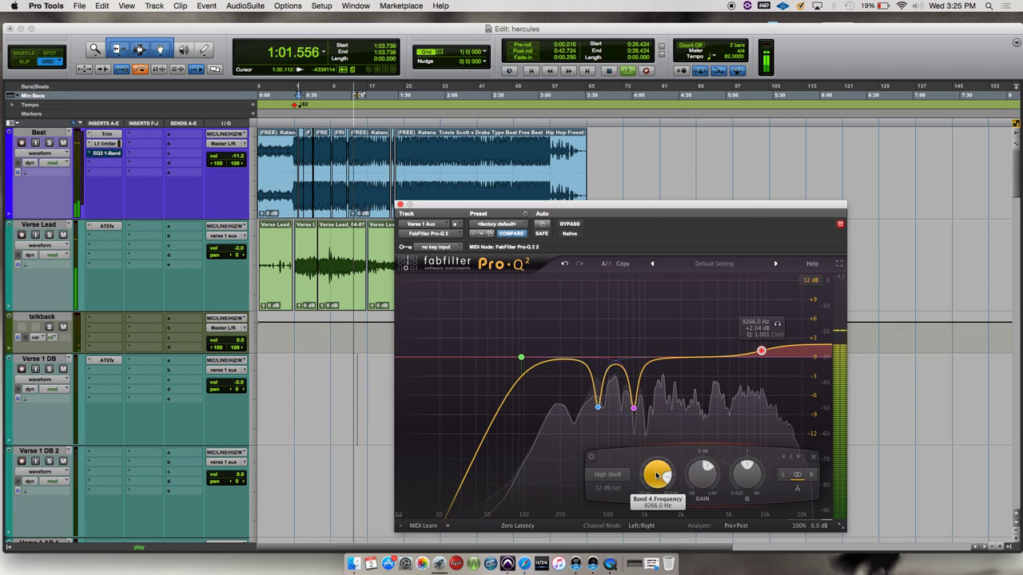
drag(656, 475, 657, 469)
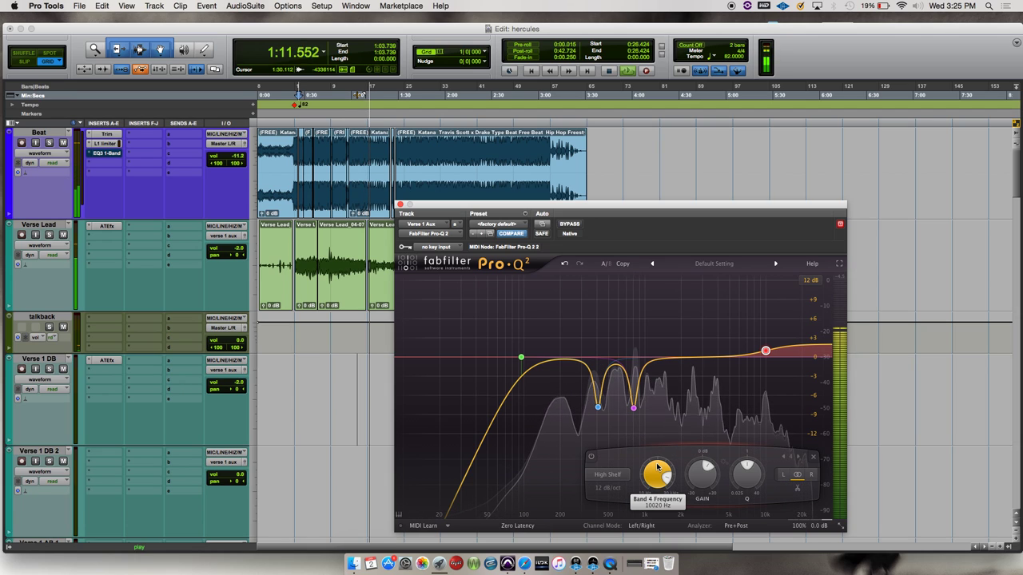
drag(657, 467, 657, 467)
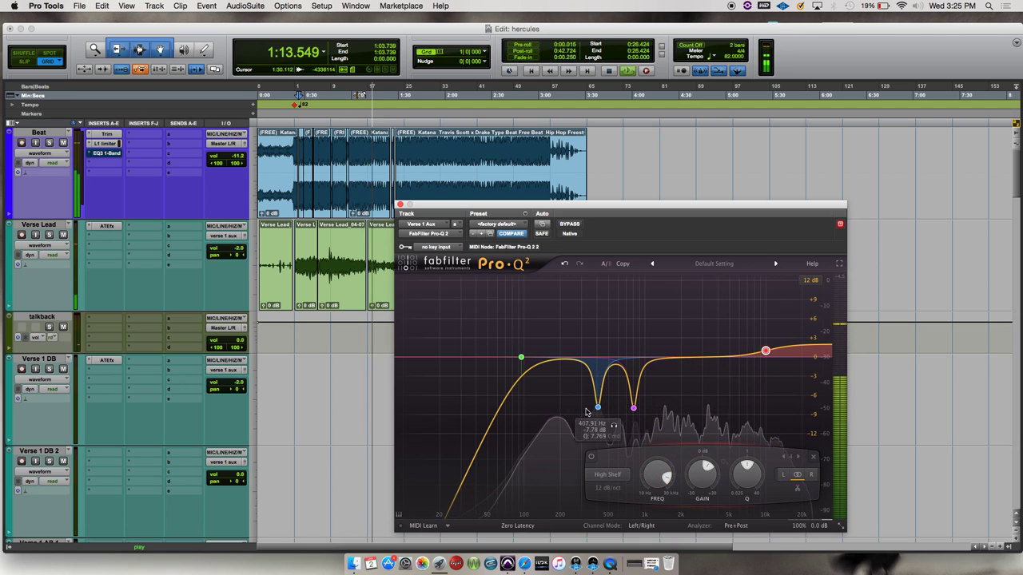
click(400, 205)
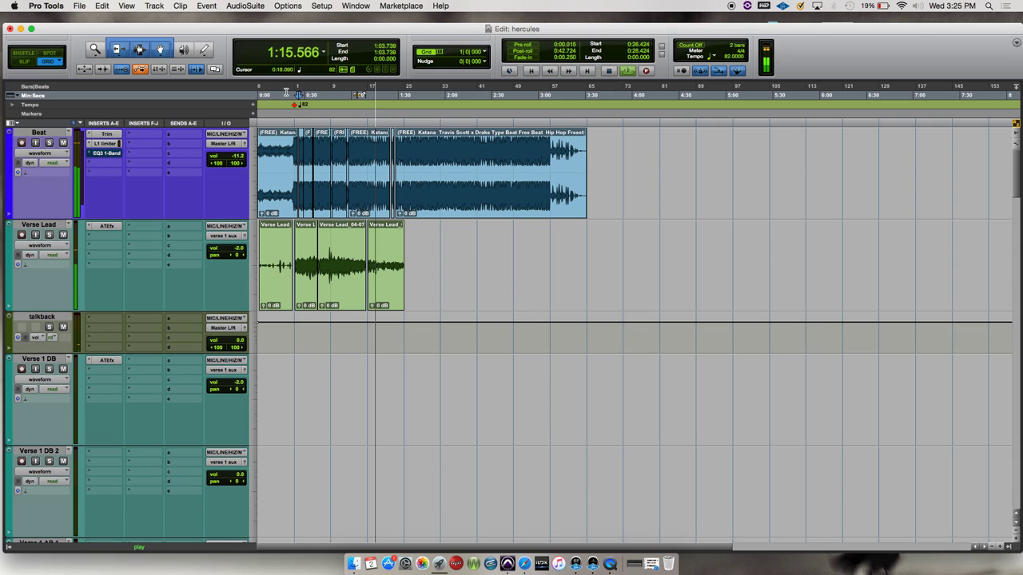
- Replay the verse from about 0:23, toggling the Beat track's mute to check the equalized vocal, and stop at about 0:52
click(292, 94)
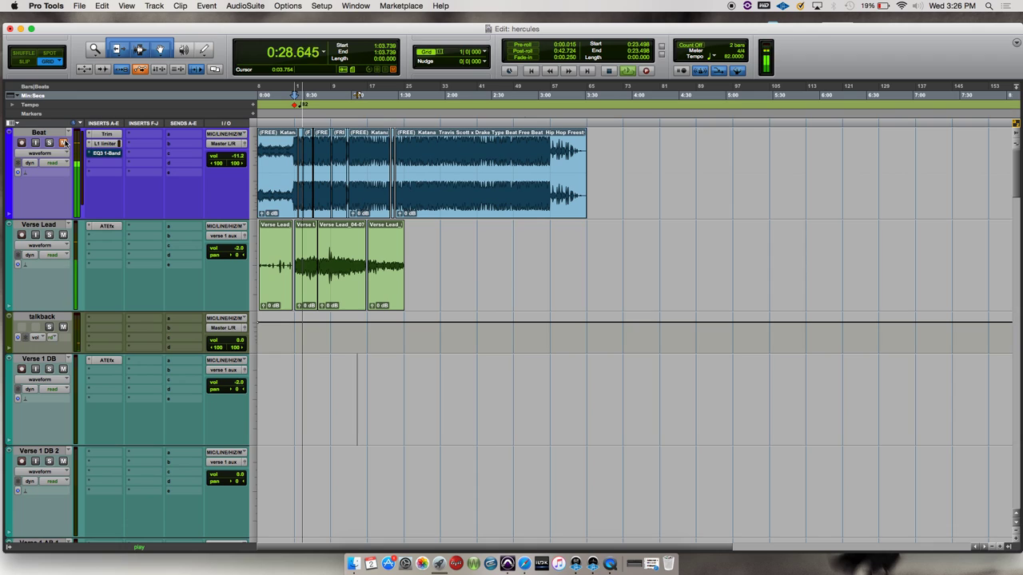
scroll(107, 200, down, 4)
scroll(107, 199, up, 4)
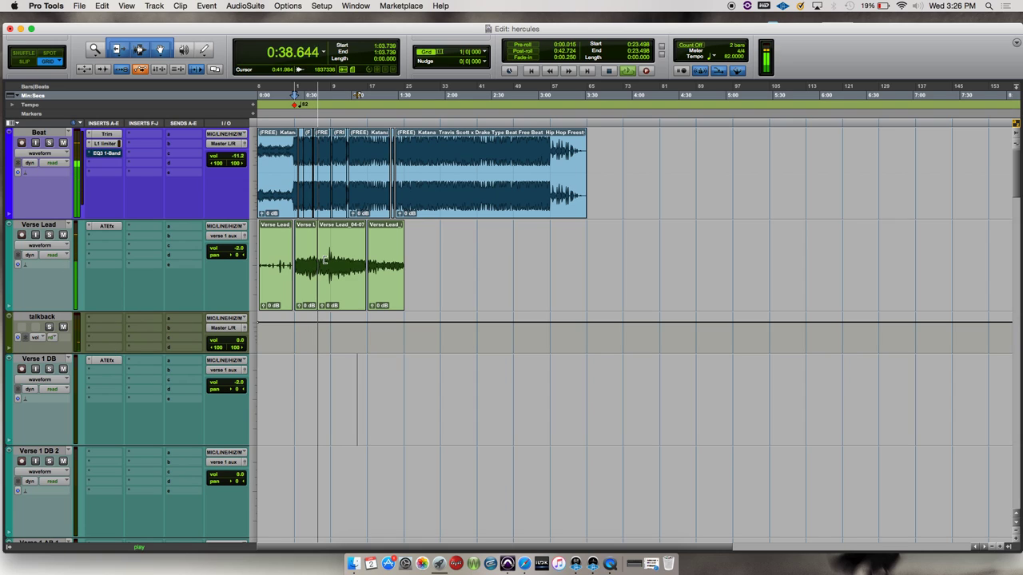
click(64, 144)
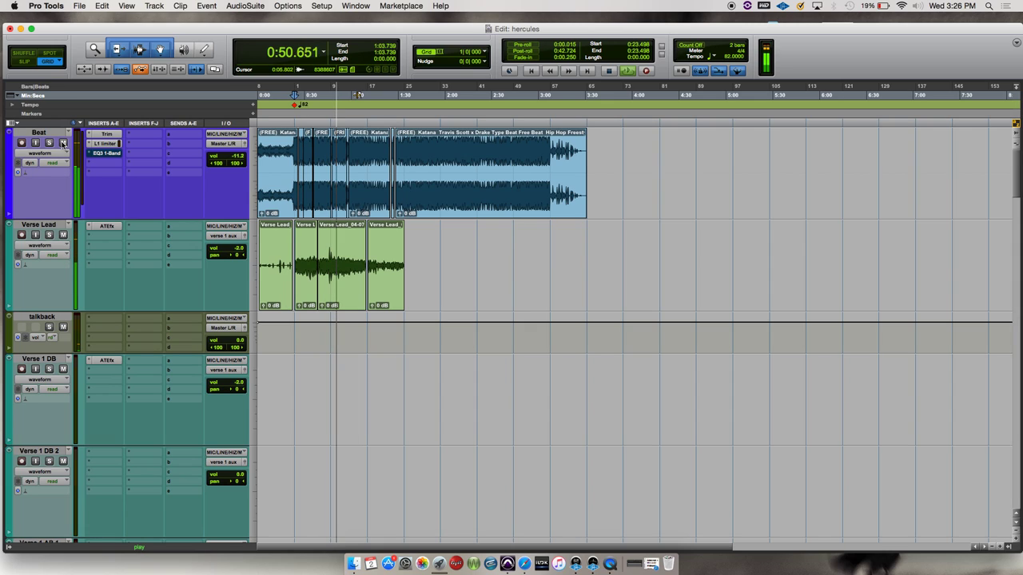
key(space)
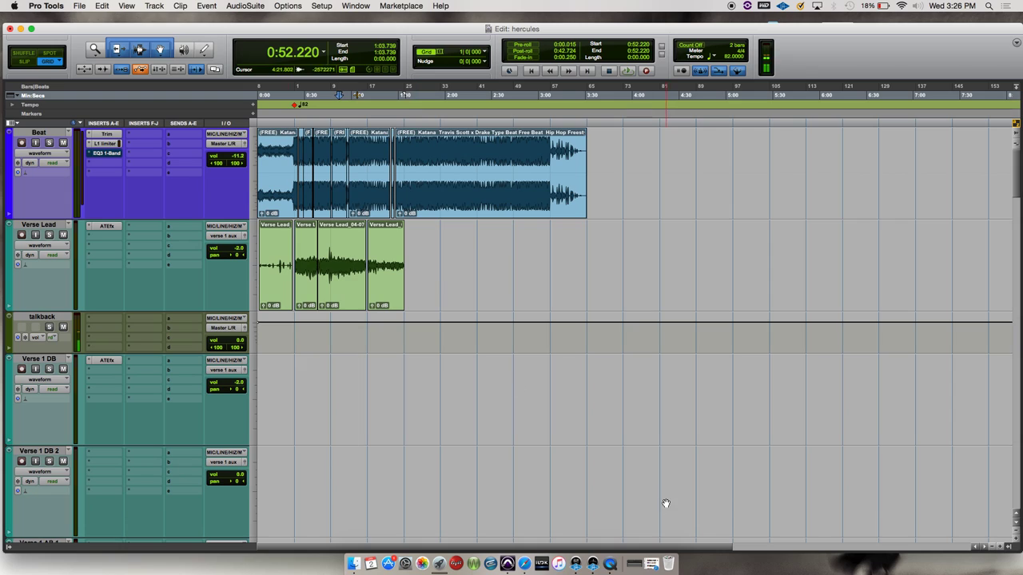
- Switch to QuickTime Player and quit the Avid Application Manager
click(610, 564)
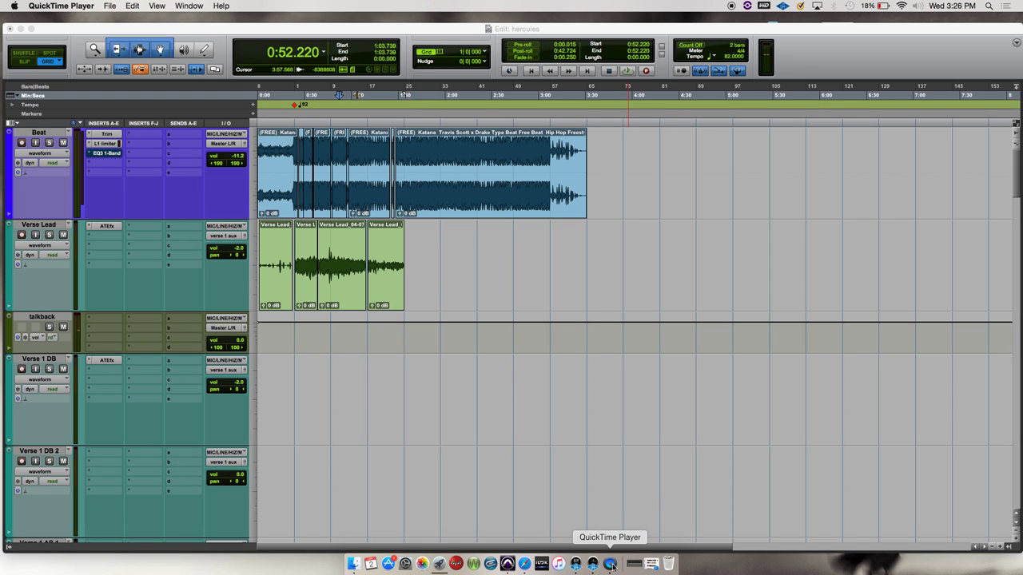
click(64, 6)
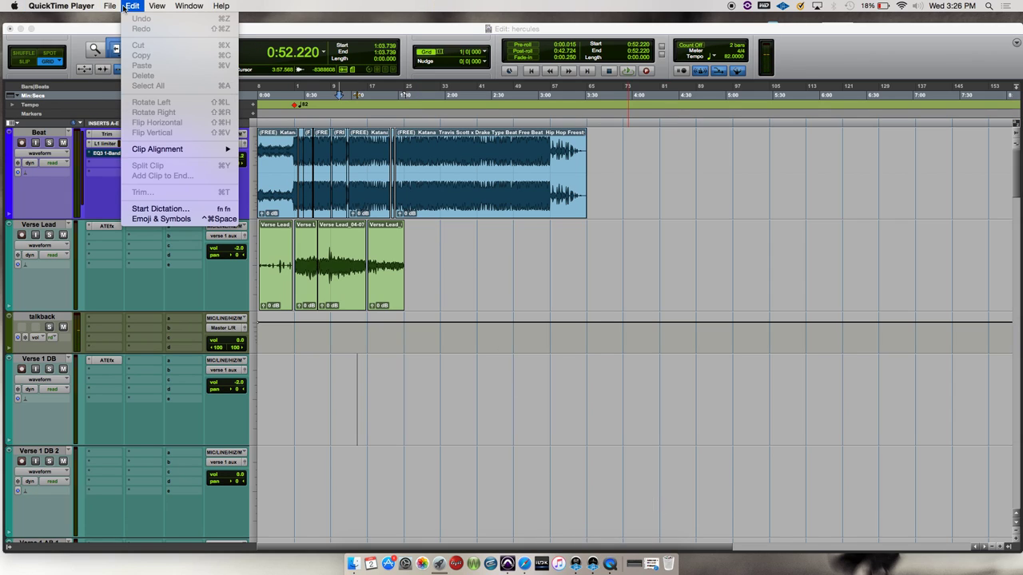
click(631, 13)
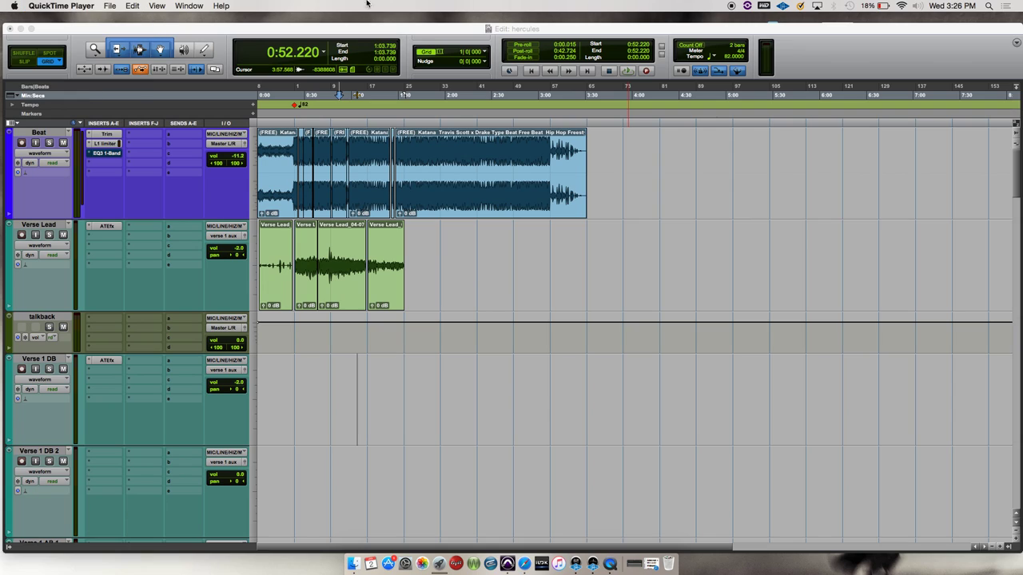
click(764, 6)
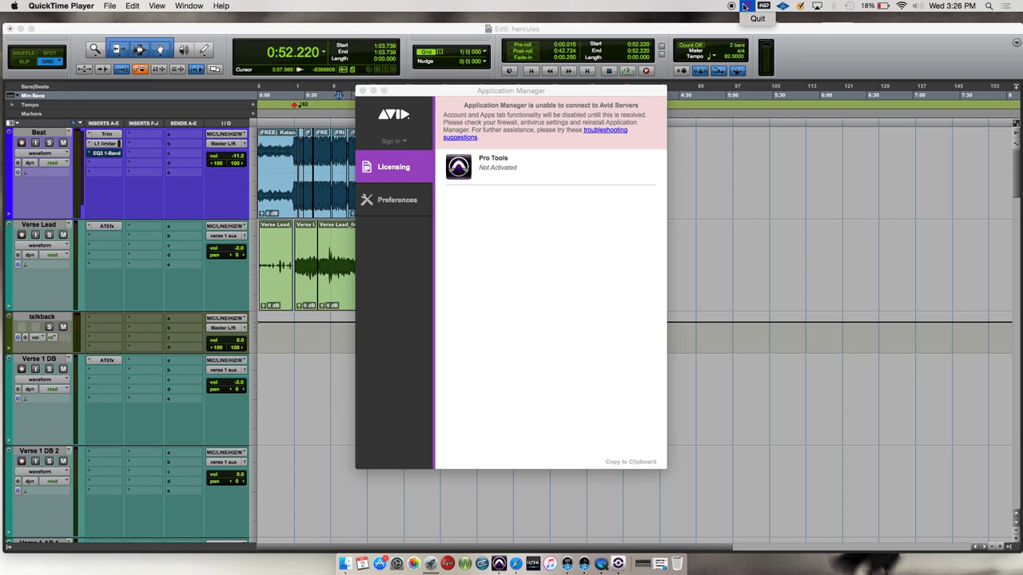
click(744, 17)
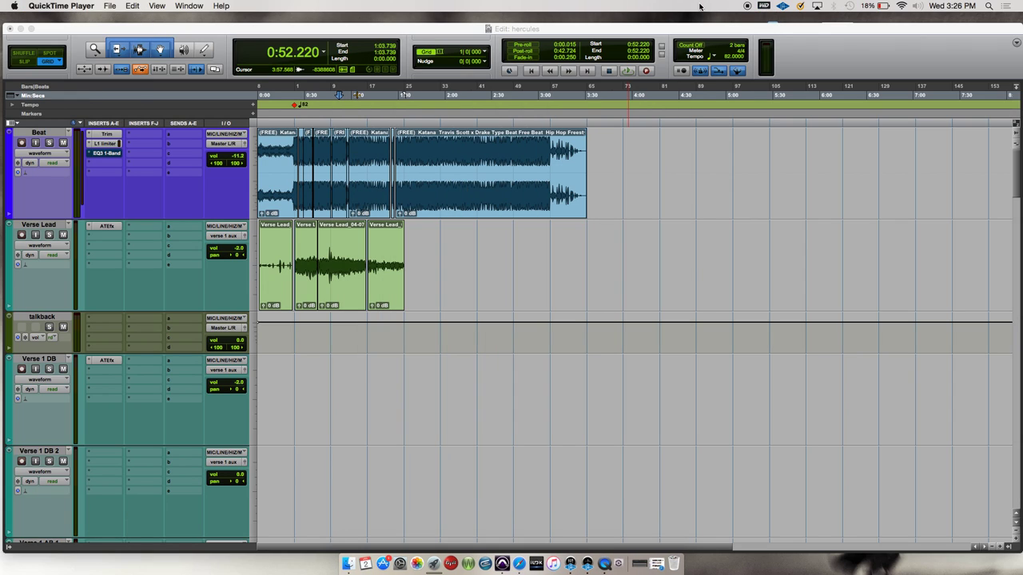